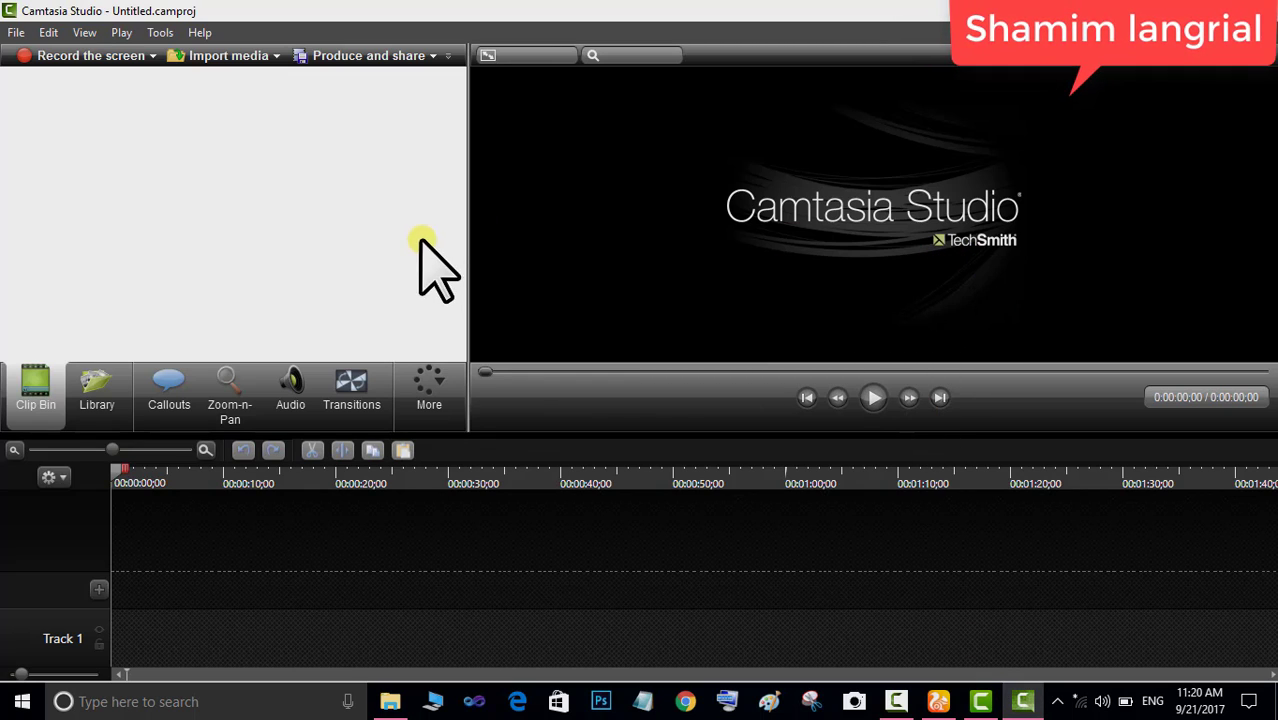
- Import the "add point in audio" recording from the Camtasia Studio folder in Documents
left_click(225, 56)
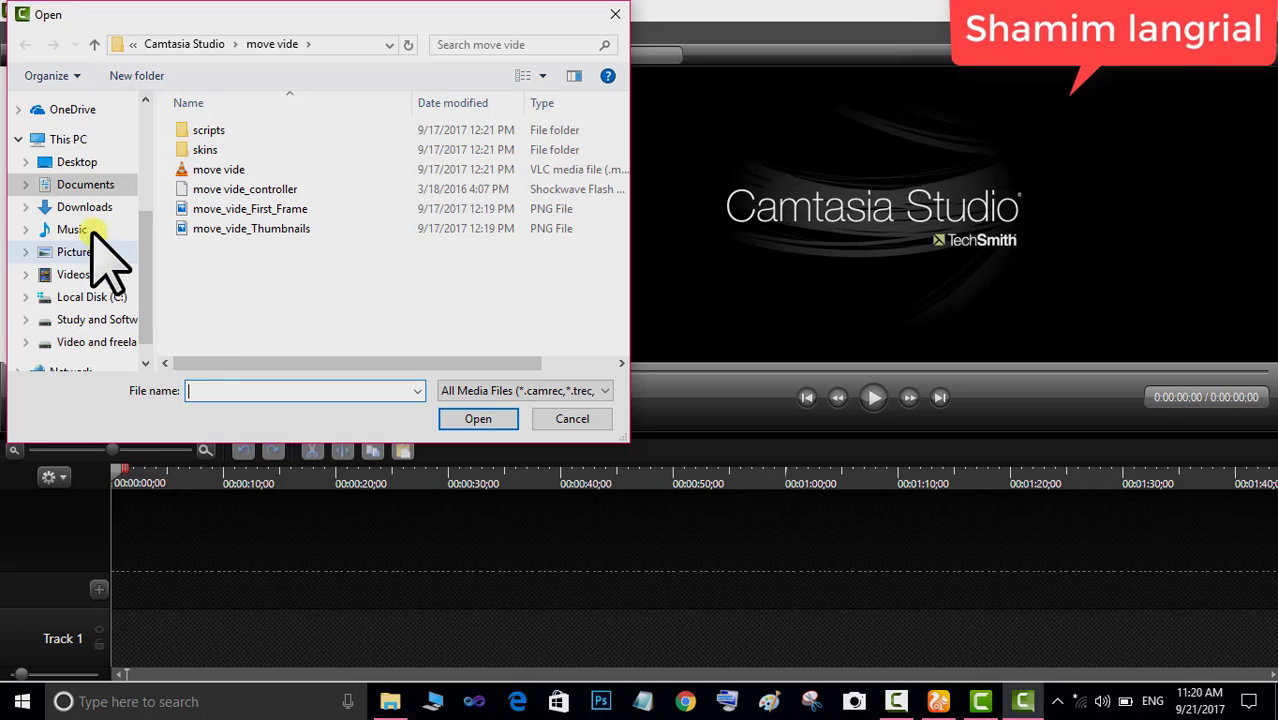
left_click(89, 188)
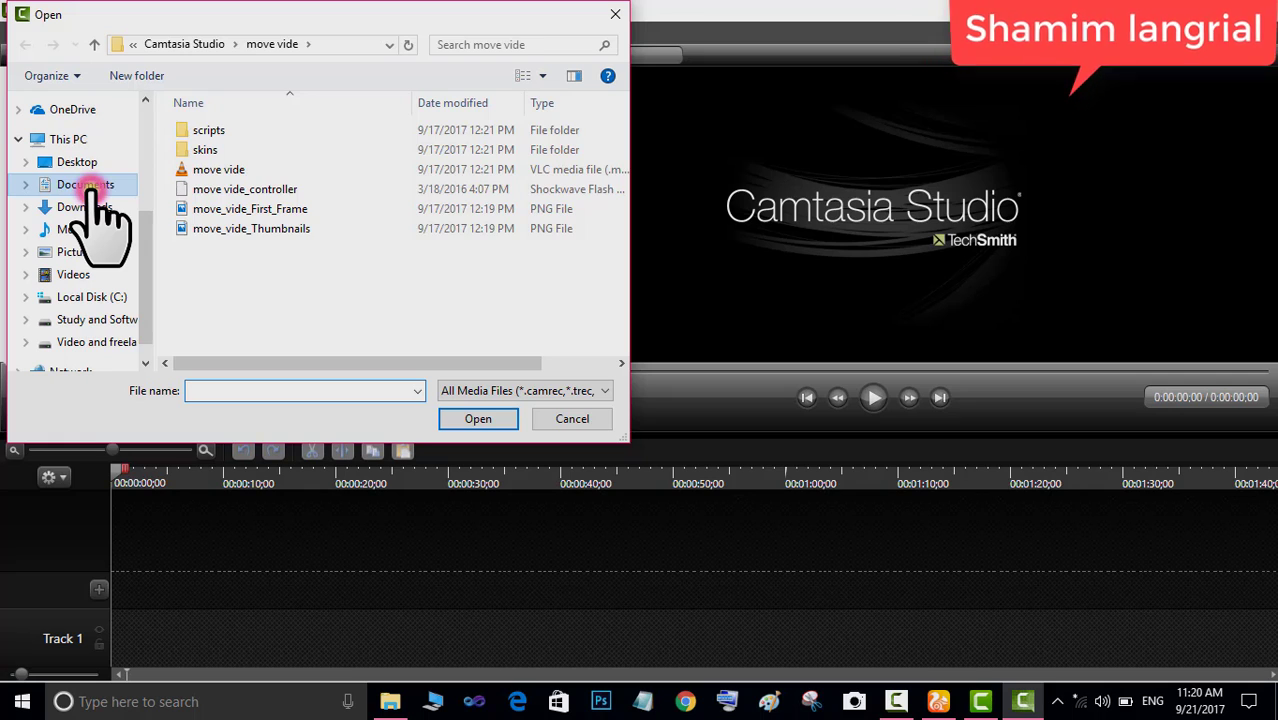
double_click(224, 129)
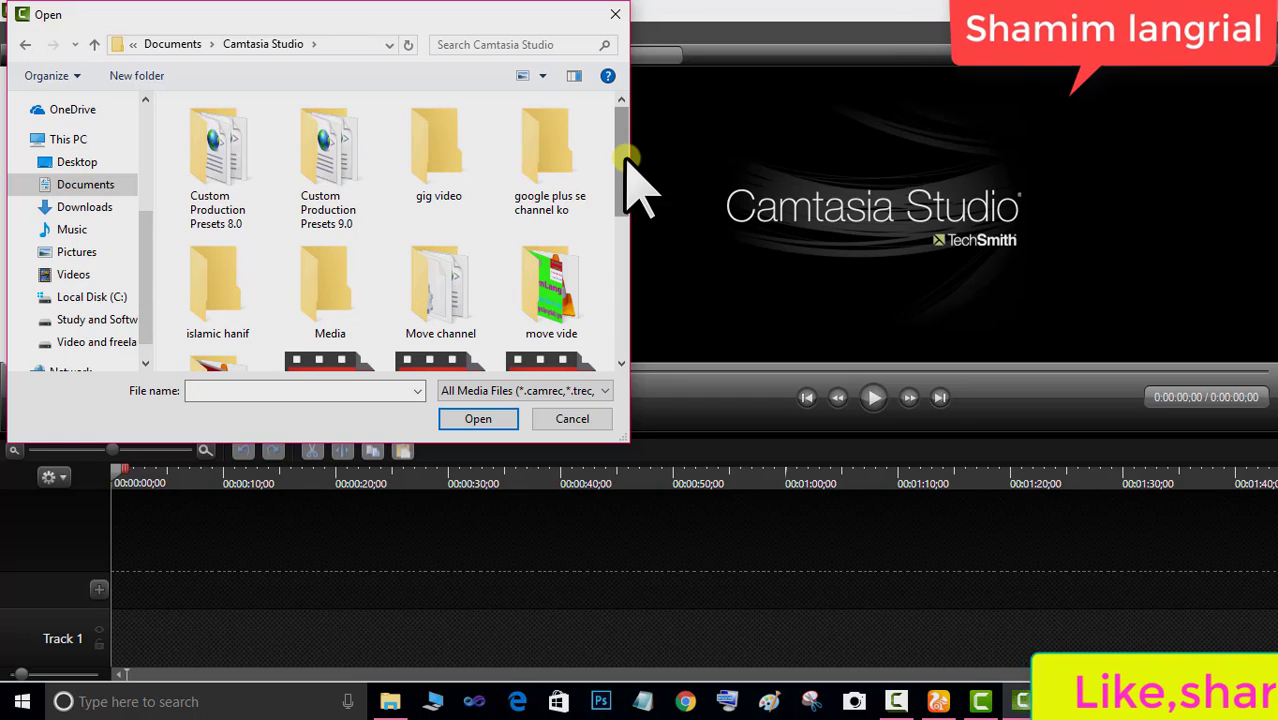
left_click_drag(624, 158, 619, 257)
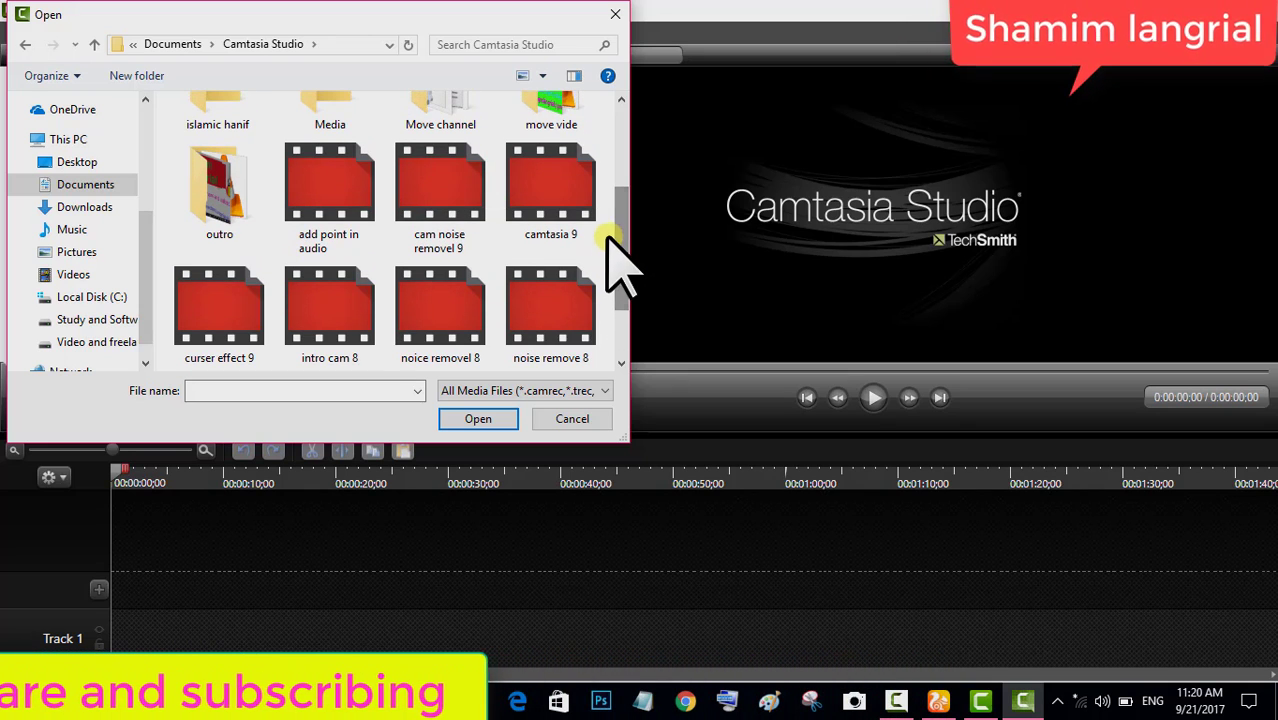
double_click(333, 197)
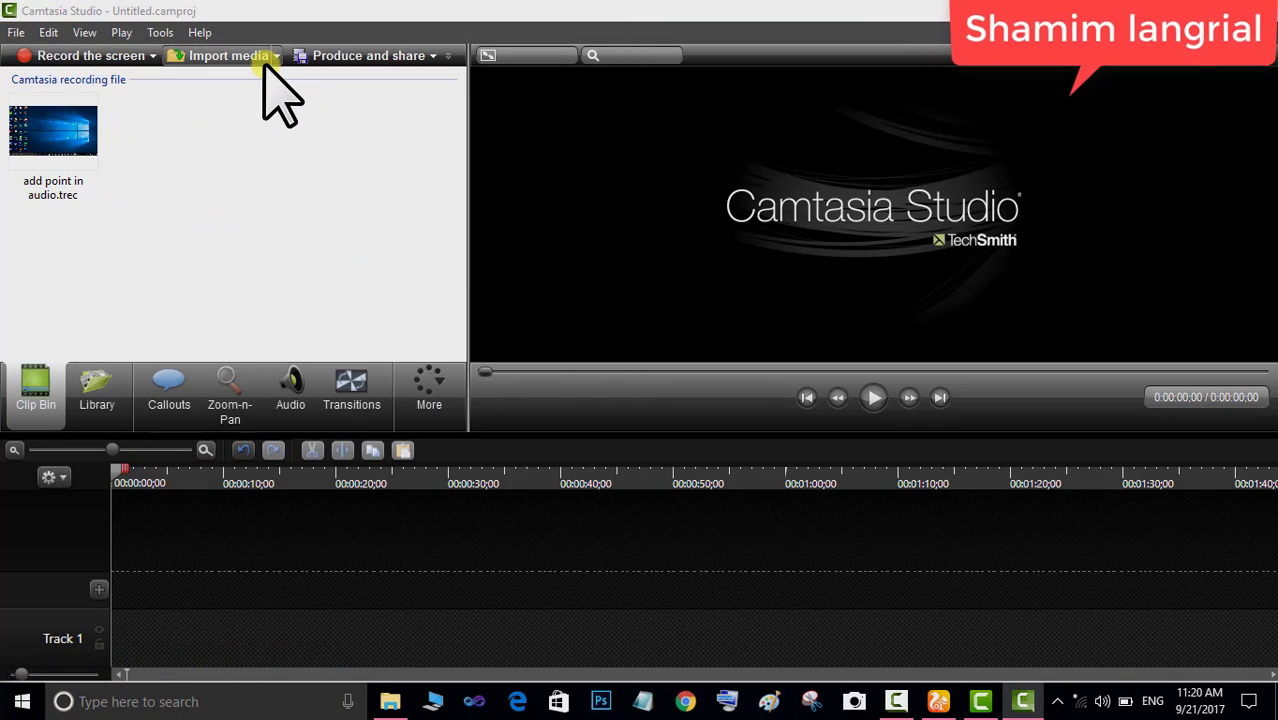
- Browse the "move vide" folder and the Video and freelancing (F:) drive, including New folder (2), for another media file to import
left_click(266, 57)
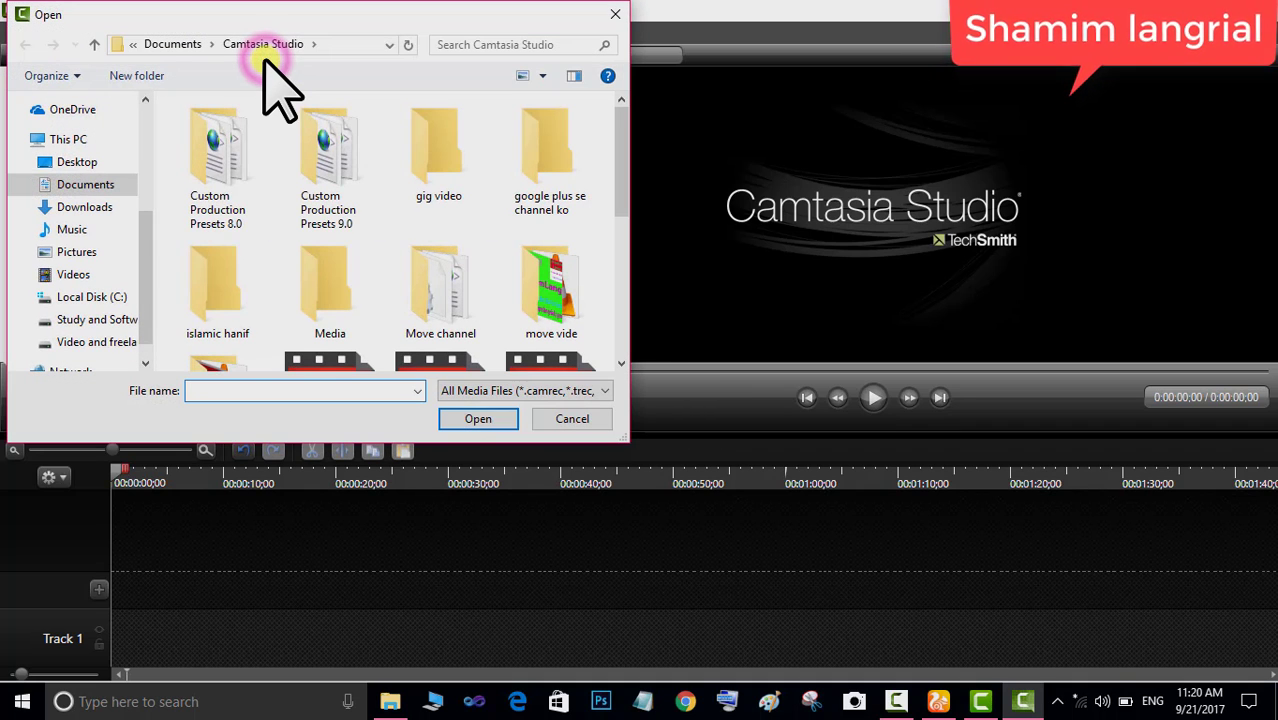
double_click(548, 268)
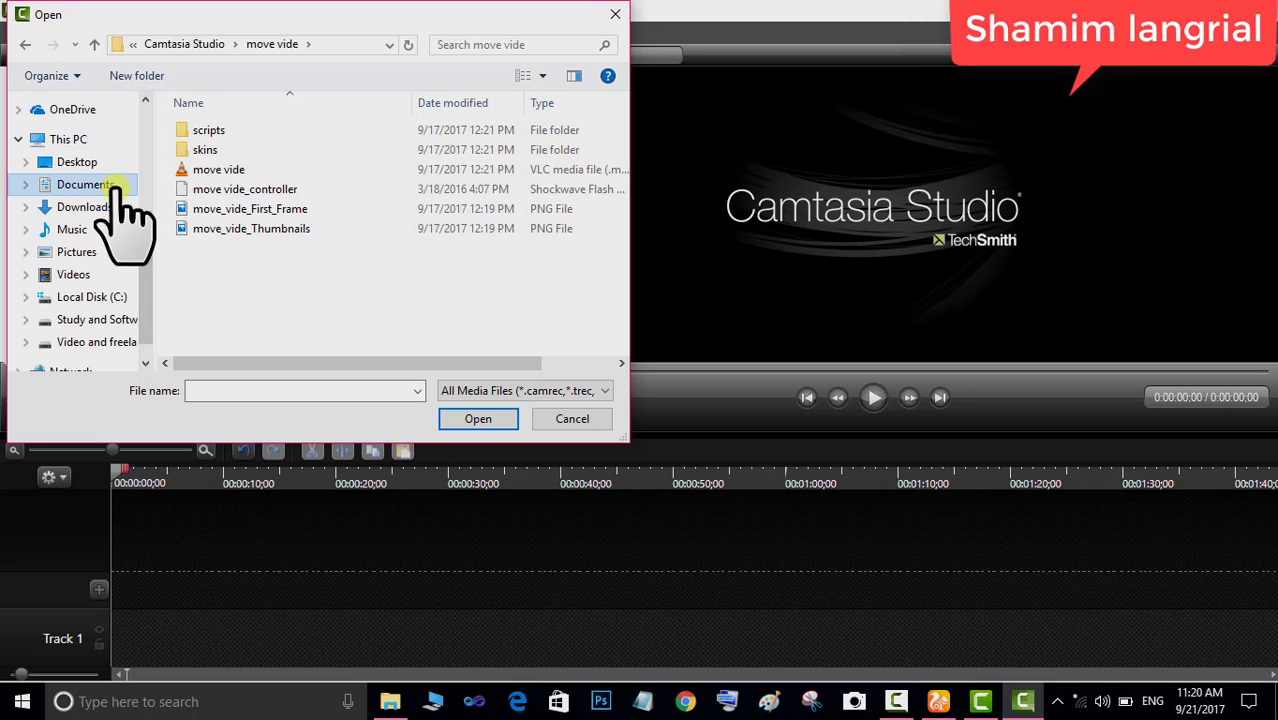
left_click(104, 342)
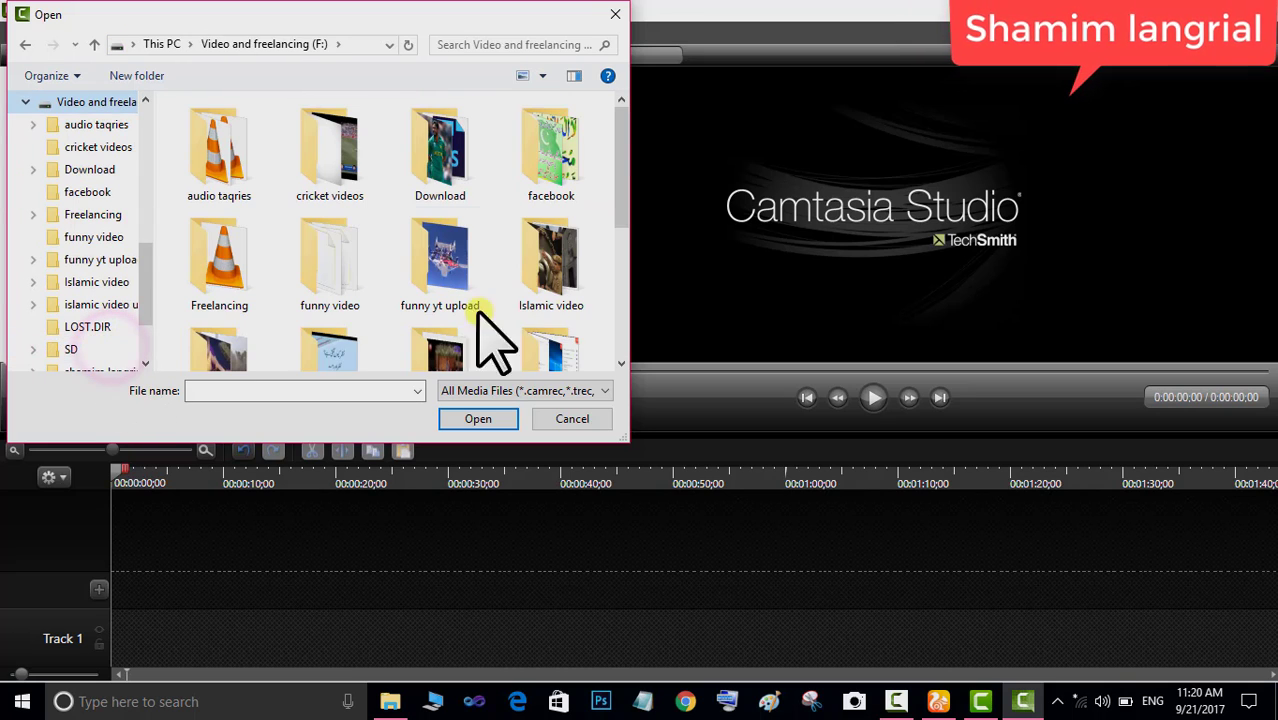
mouse_move(622, 140)
left_mouse_down()
mouse_move(618, 285)
mouse_move(618, 115)
left_mouse_up()
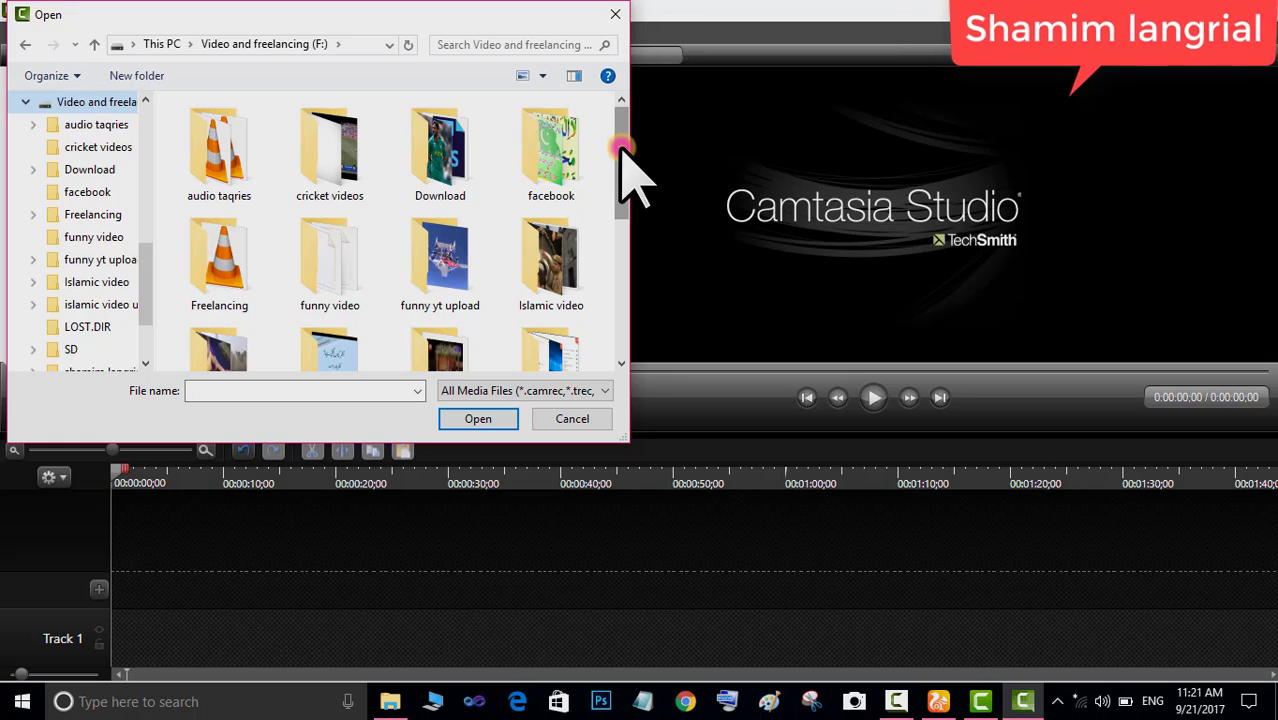
left_click_drag(622, 150, 621, 234)
left_click(576, 208)
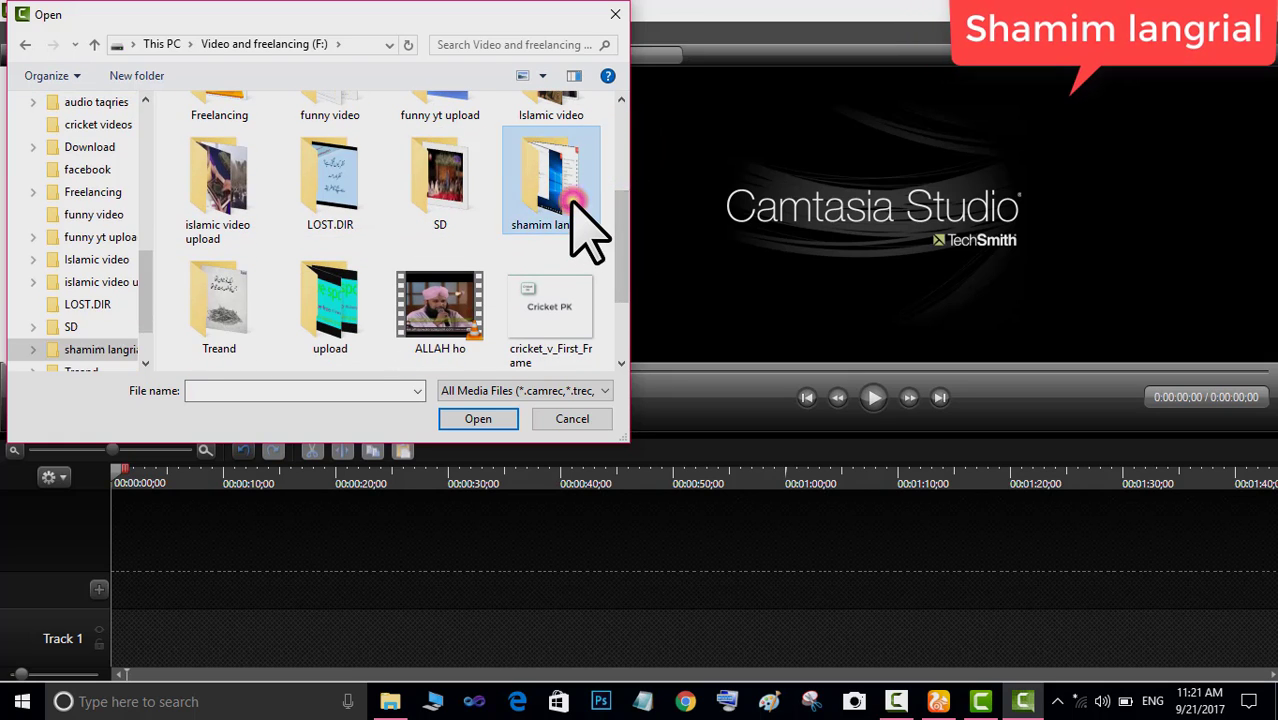
double_click(574, 200)
double_click(336, 165)
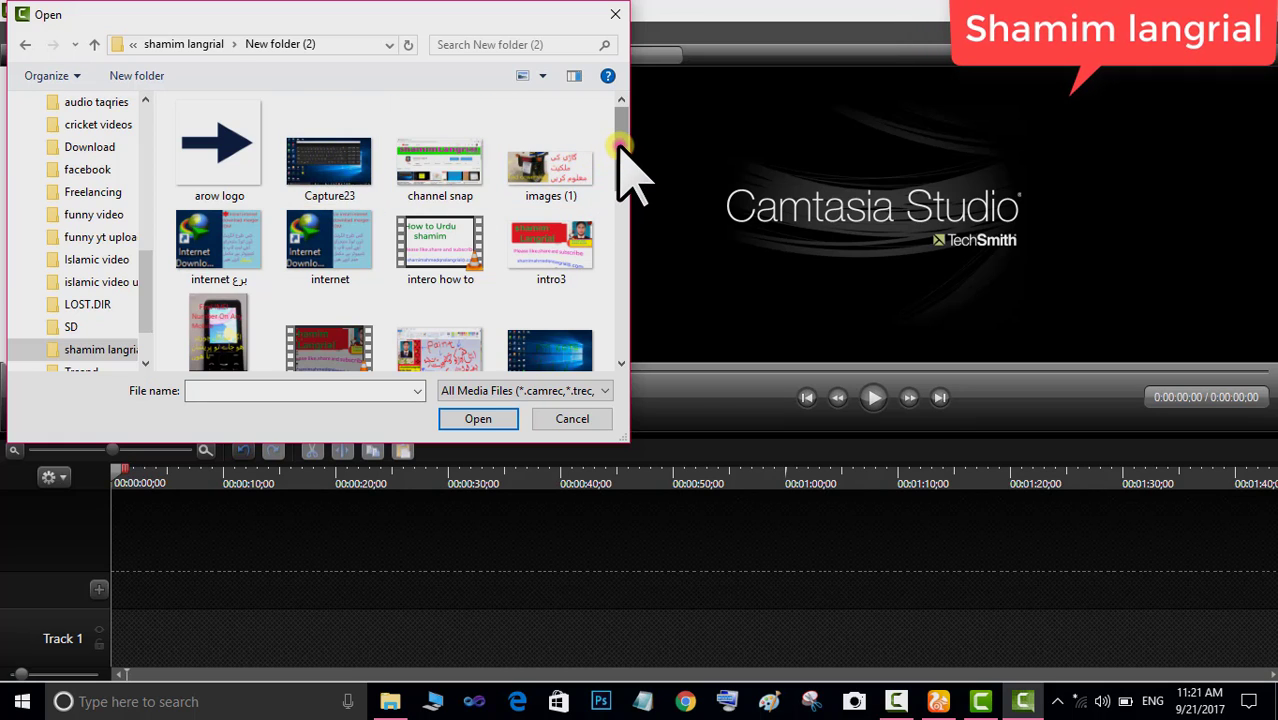
left_click_drag(618, 150, 628, 309)
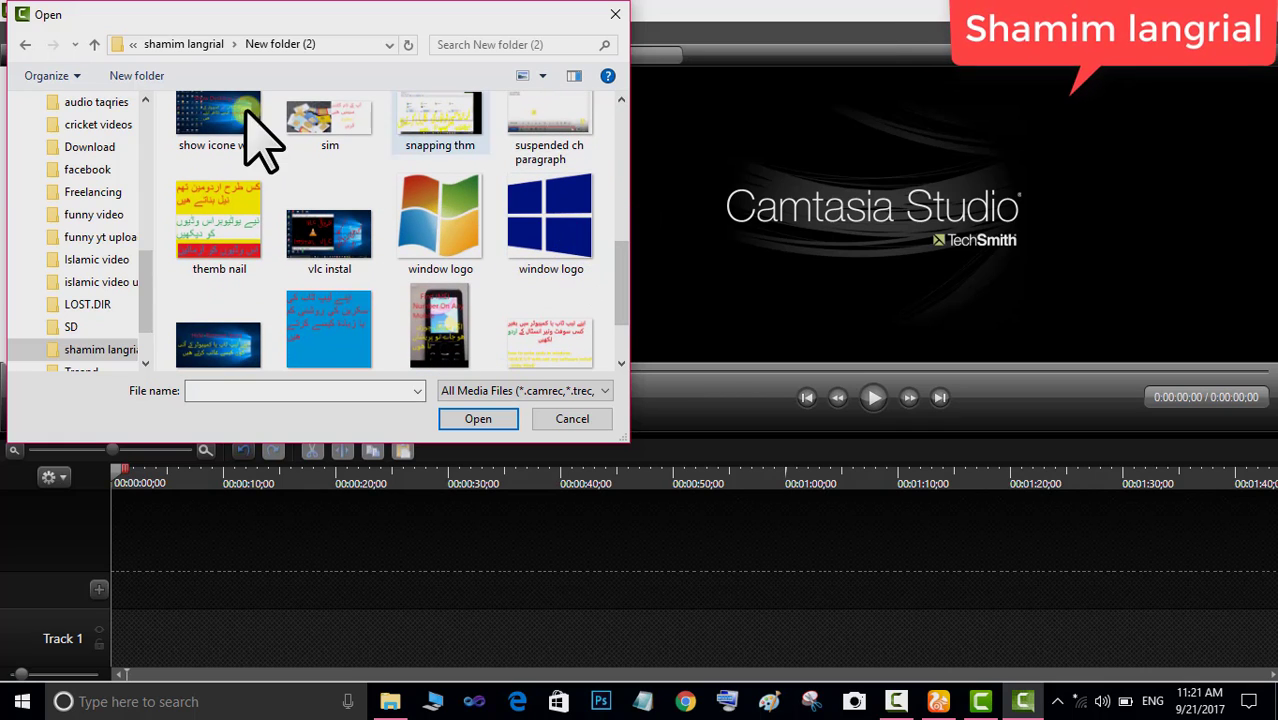
- Import the green channel banner image with the portrait photo from the Desktop folder
left_click(145, 101)
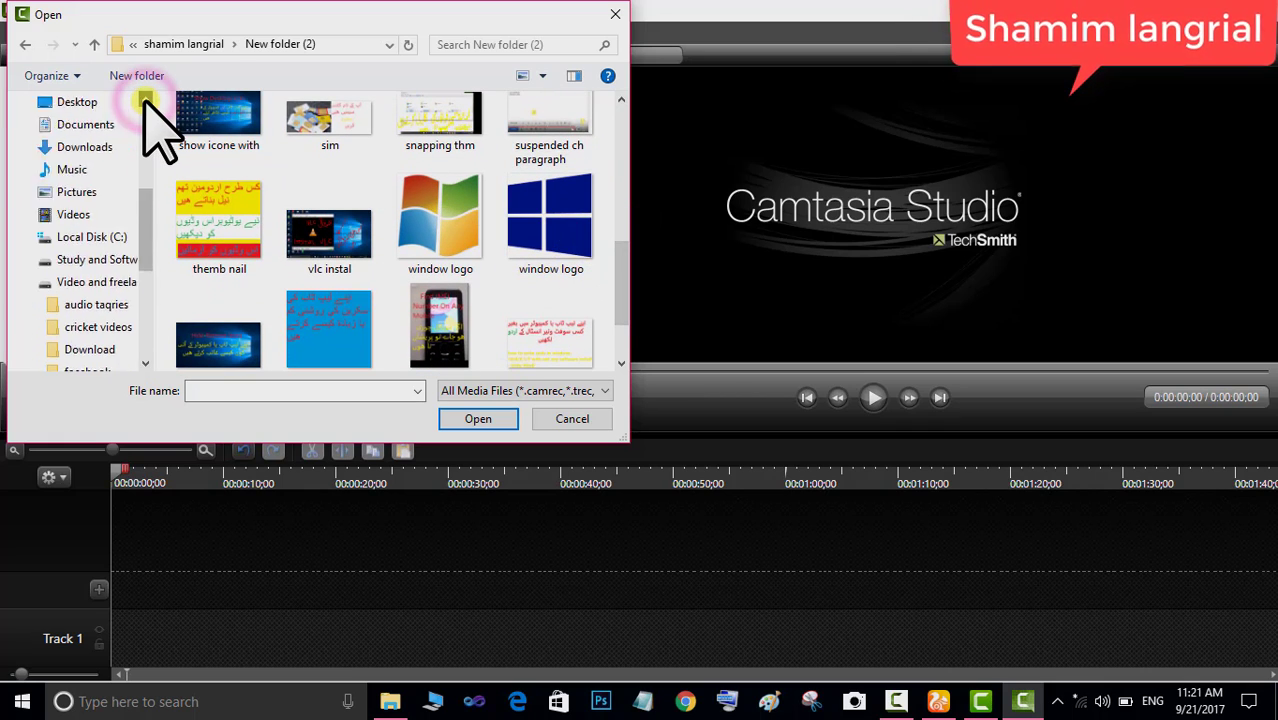
left_click(145, 101)
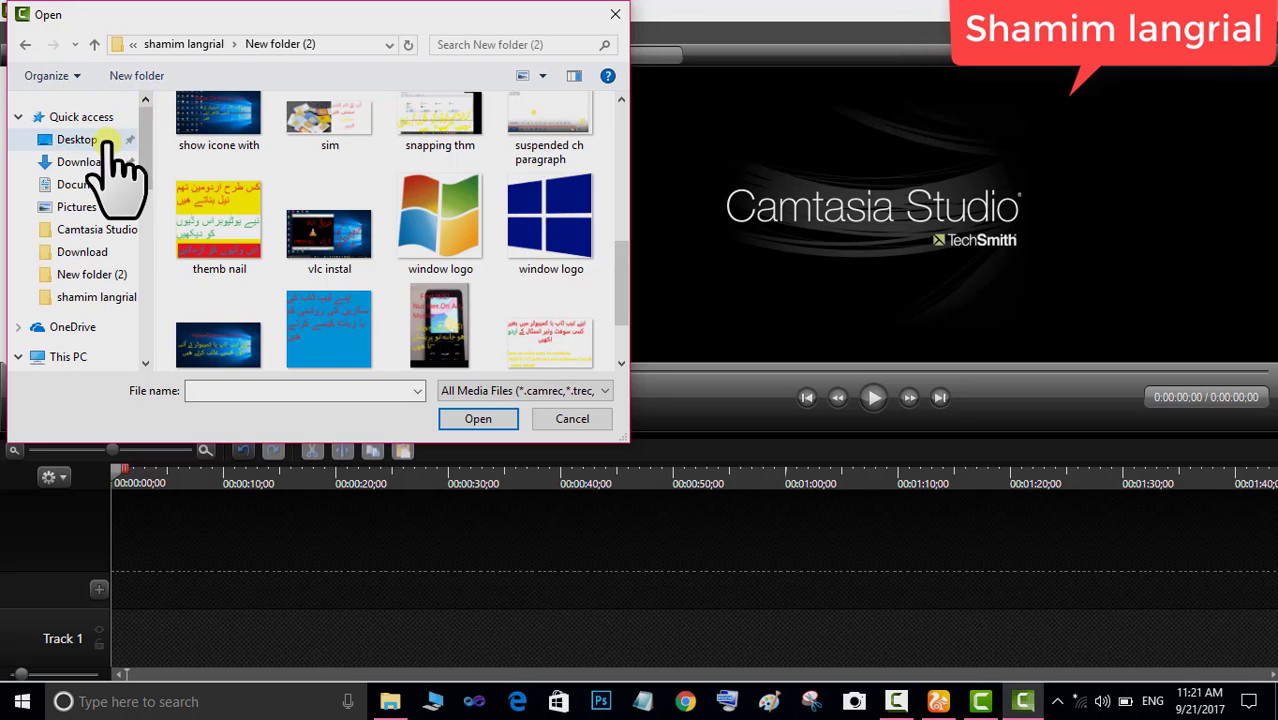
left_click(107, 142)
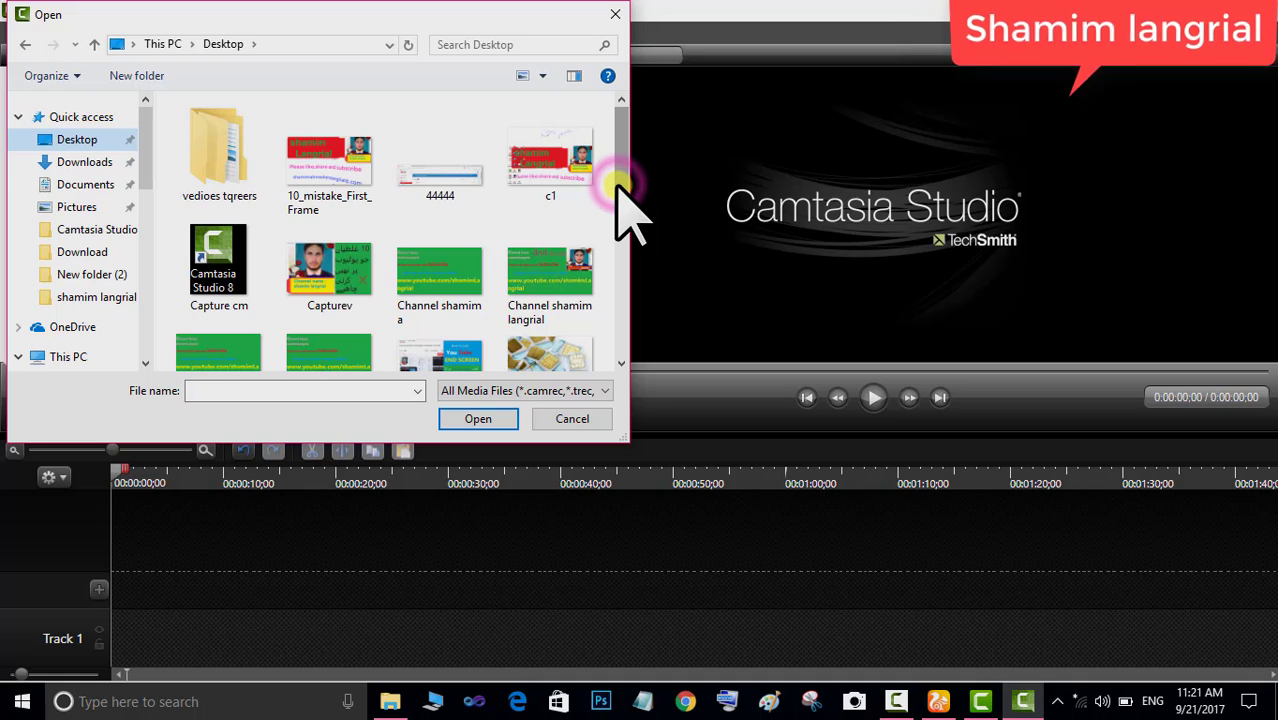
left_click_drag(617, 185, 618, 125)
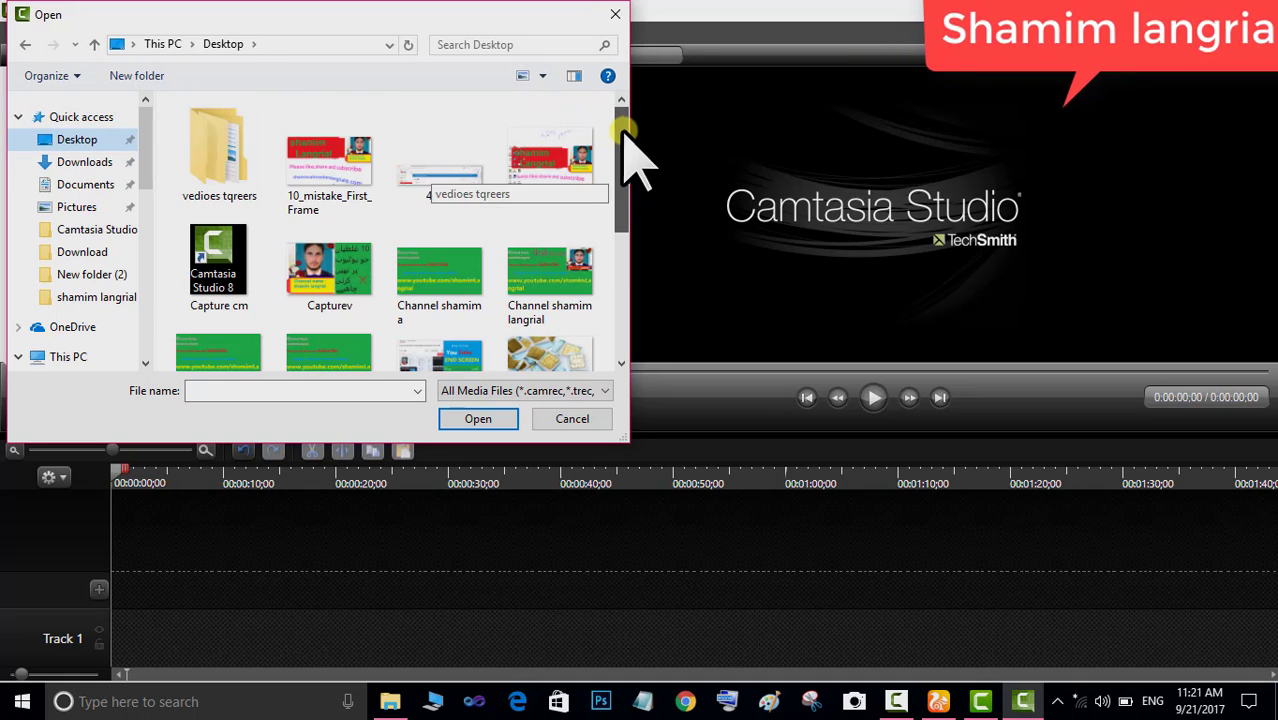
double_click(553, 252)
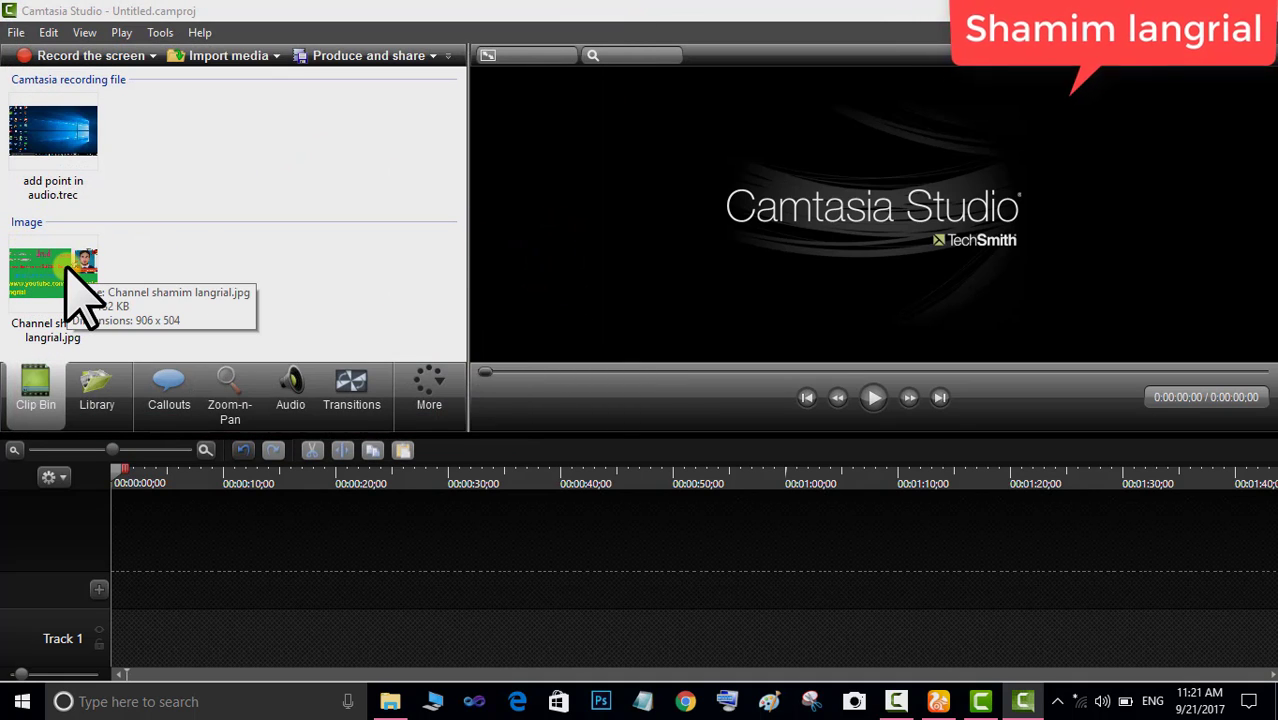
- Add the channel banner image and the "add point in audio" recording to the timeline at the playhead
right_click(66, 268)
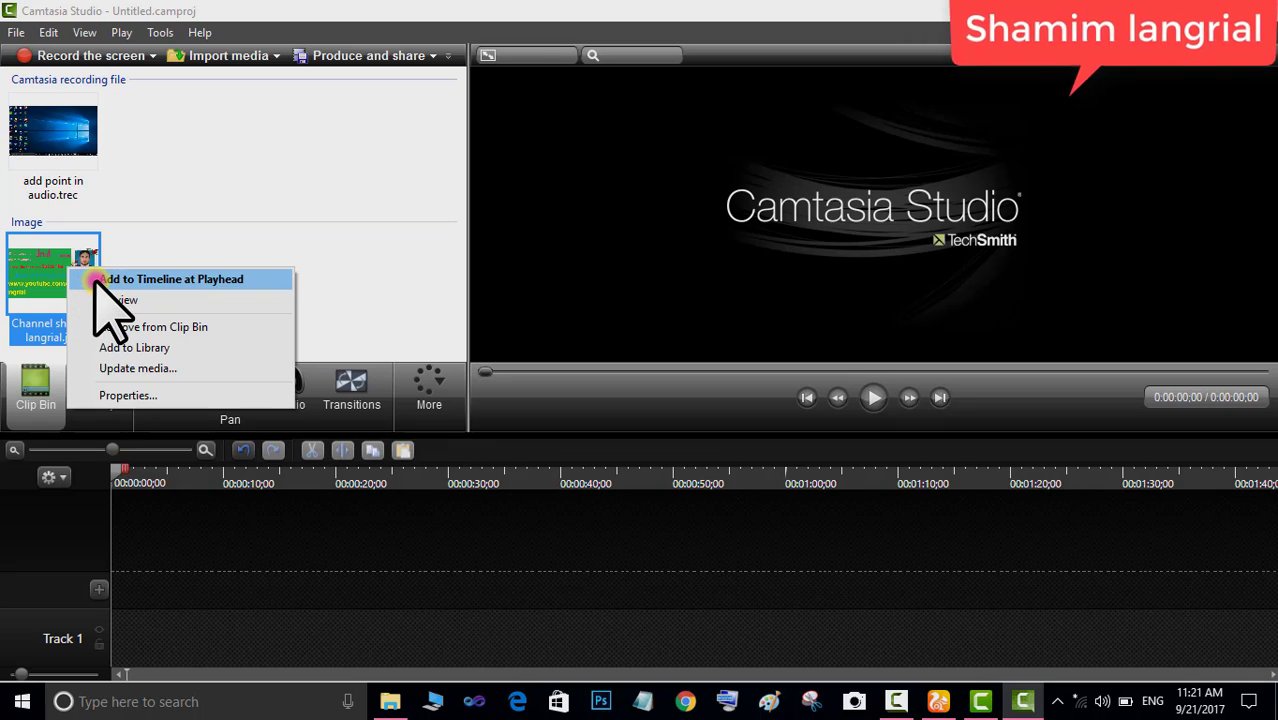
left_click(105, 280)
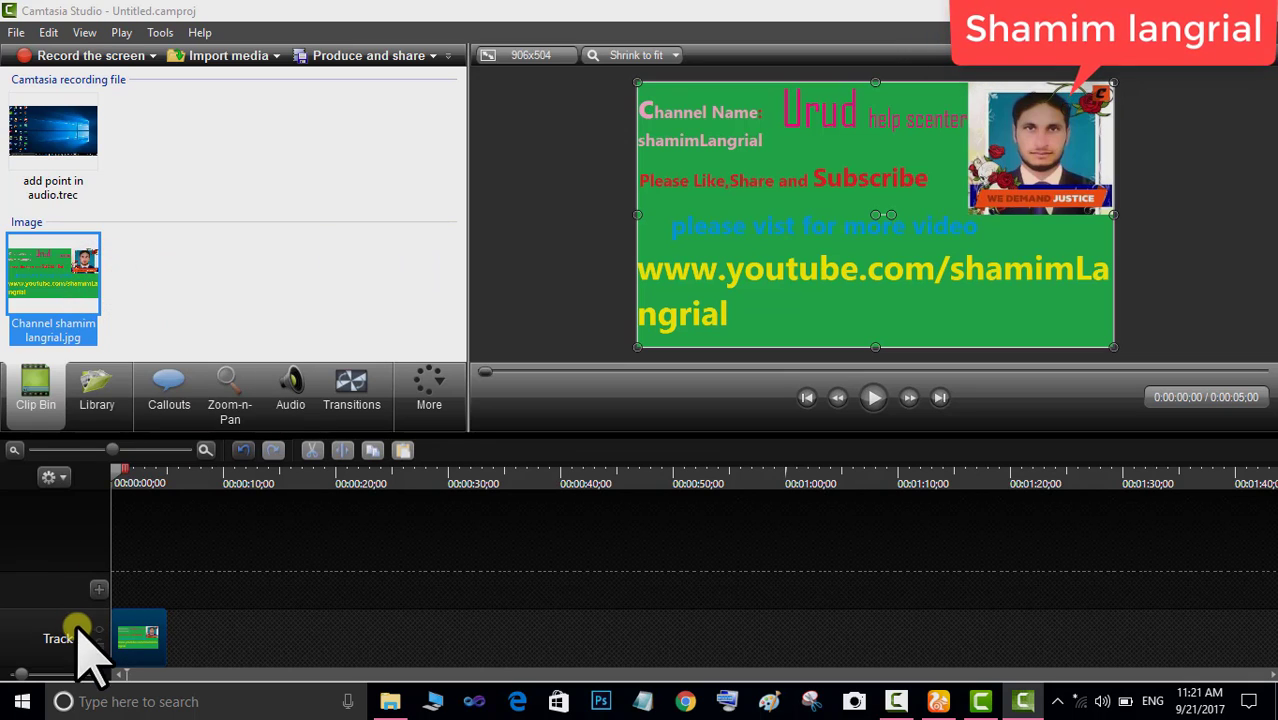
right_click(86, 124)
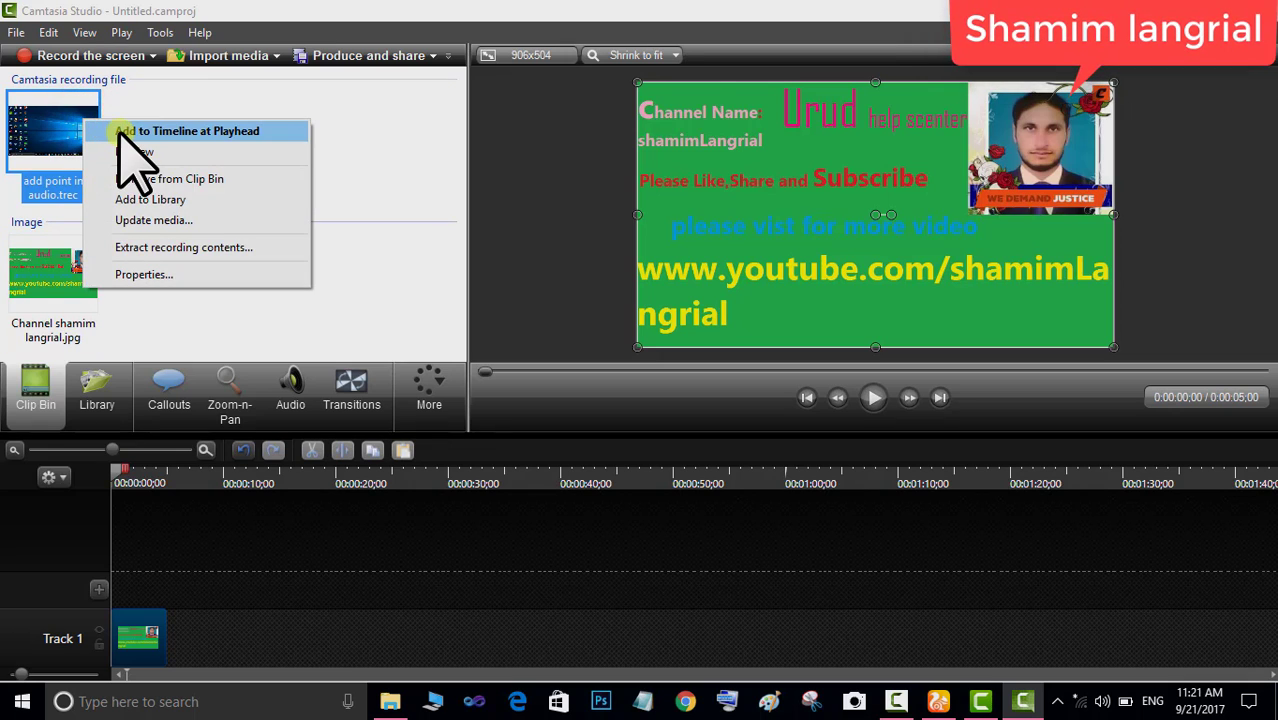
left_click(125, 134)
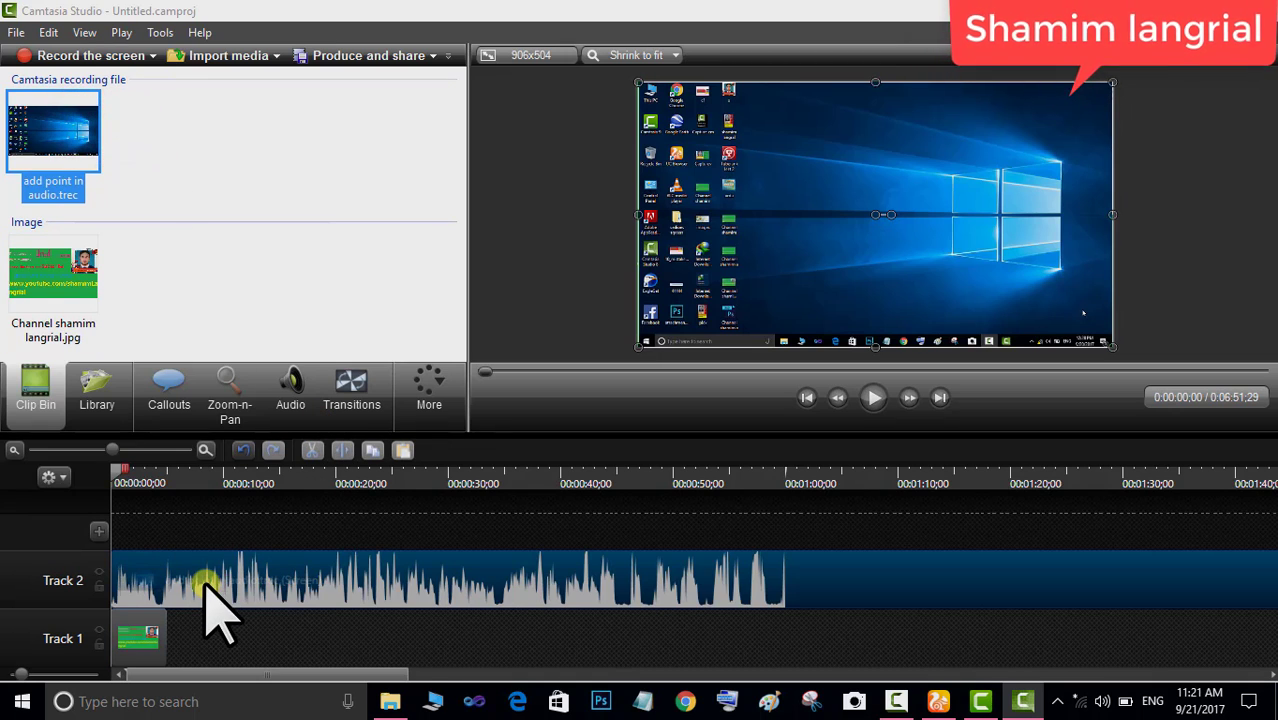
- Play the first few seconds of the timeline with the recording stacked above the banner image
left_click(284, 585)
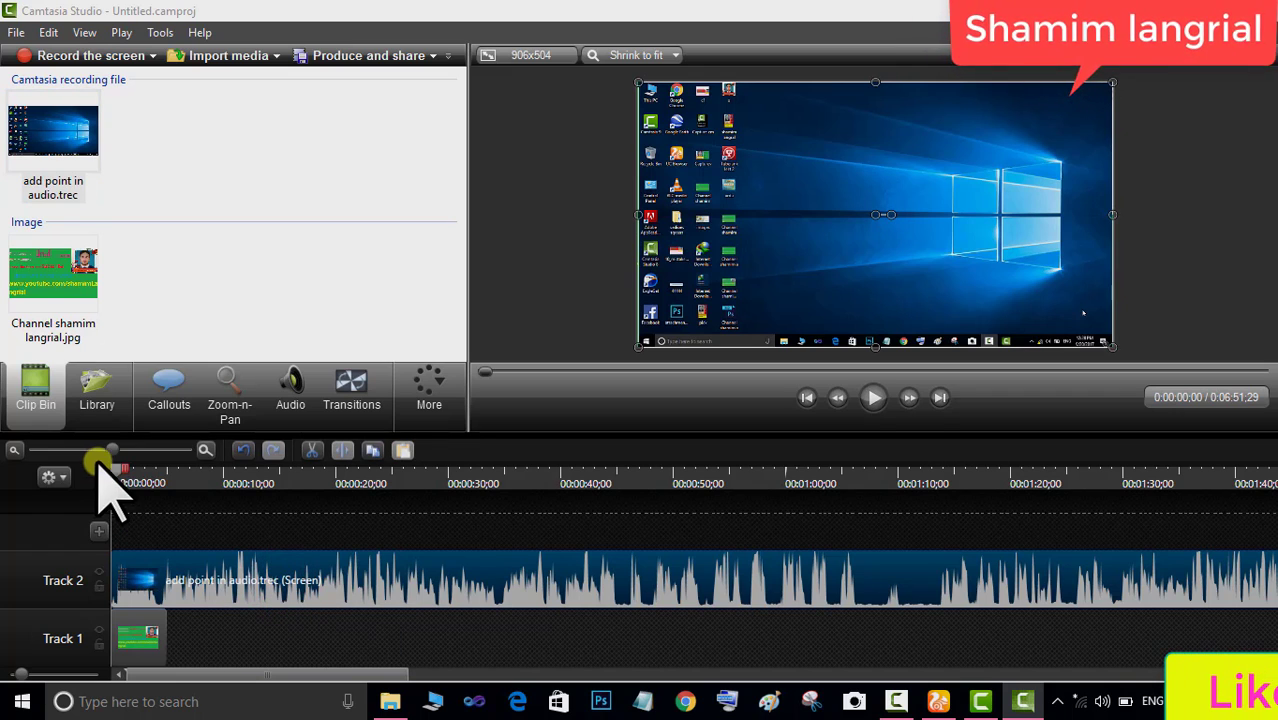
left_click(876, 397)
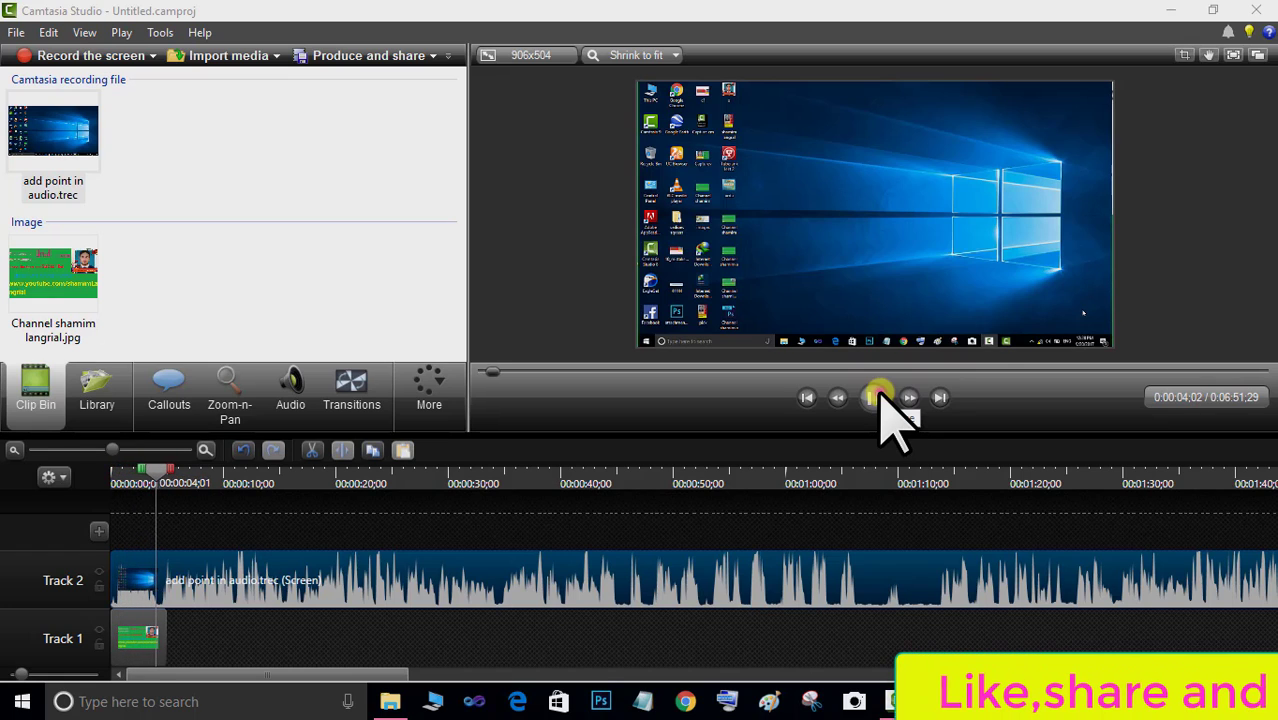
left_click(876, 397)
- Swap the clips so the banner image is on Track 2 and the recording on Track 1, both starting at zero
mouse_move(163, 645)
left_mouse_down()
mouse_move(114, 642)
mouse_move(140, 648)
left_mouse_up()
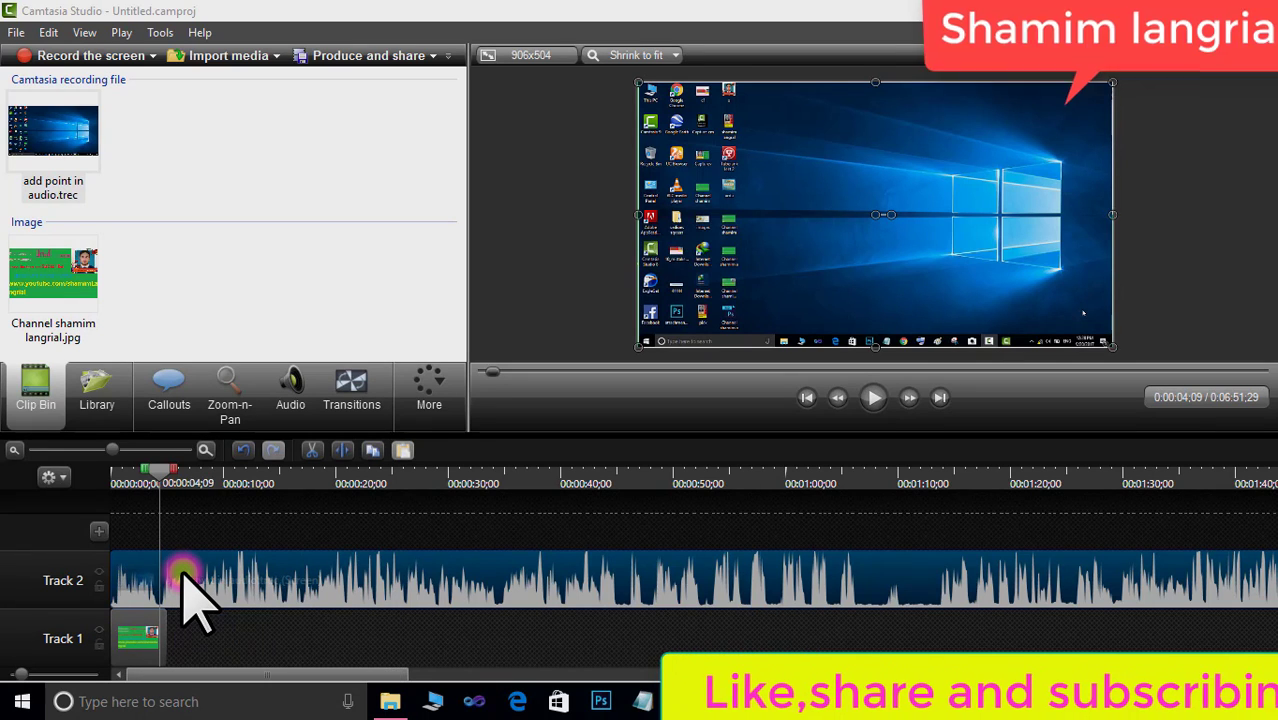
left_click_drag(182, 576, 228, 670)
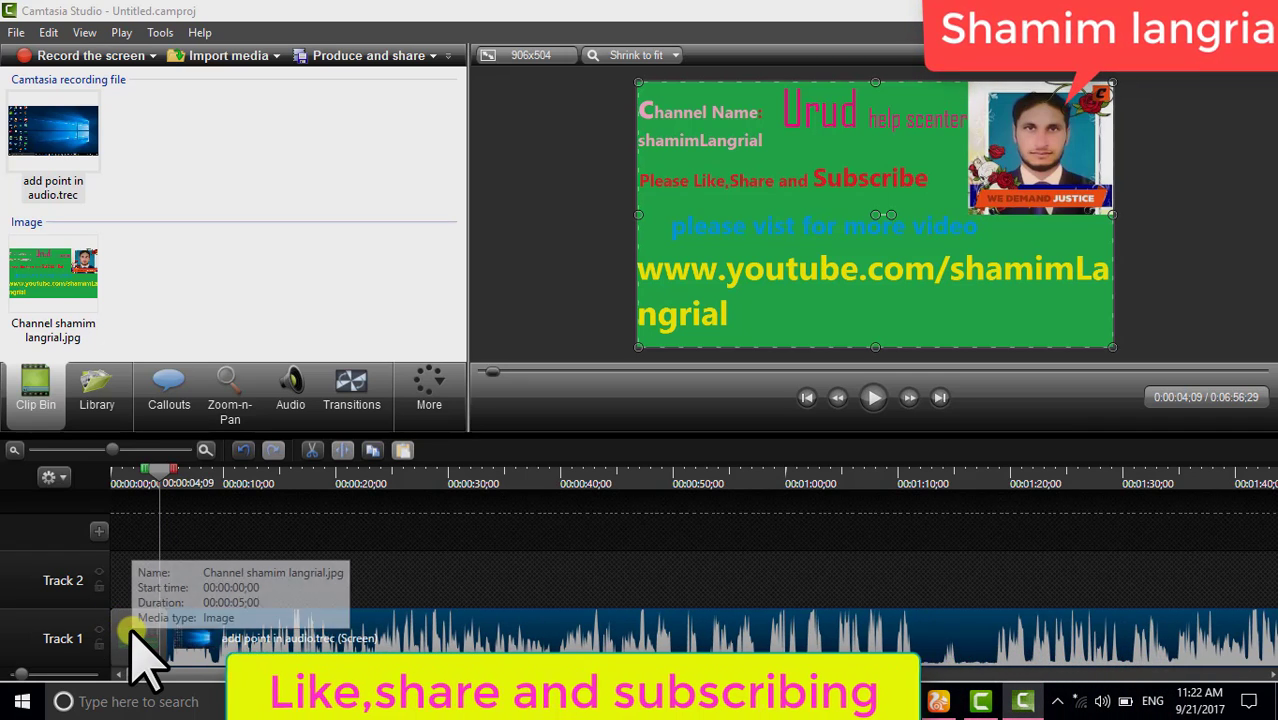
mouse_move(124, 628)
left_mouse_down()
mouse_move(134, 545)
mouse_move(140, 625)
left_mouse_up()
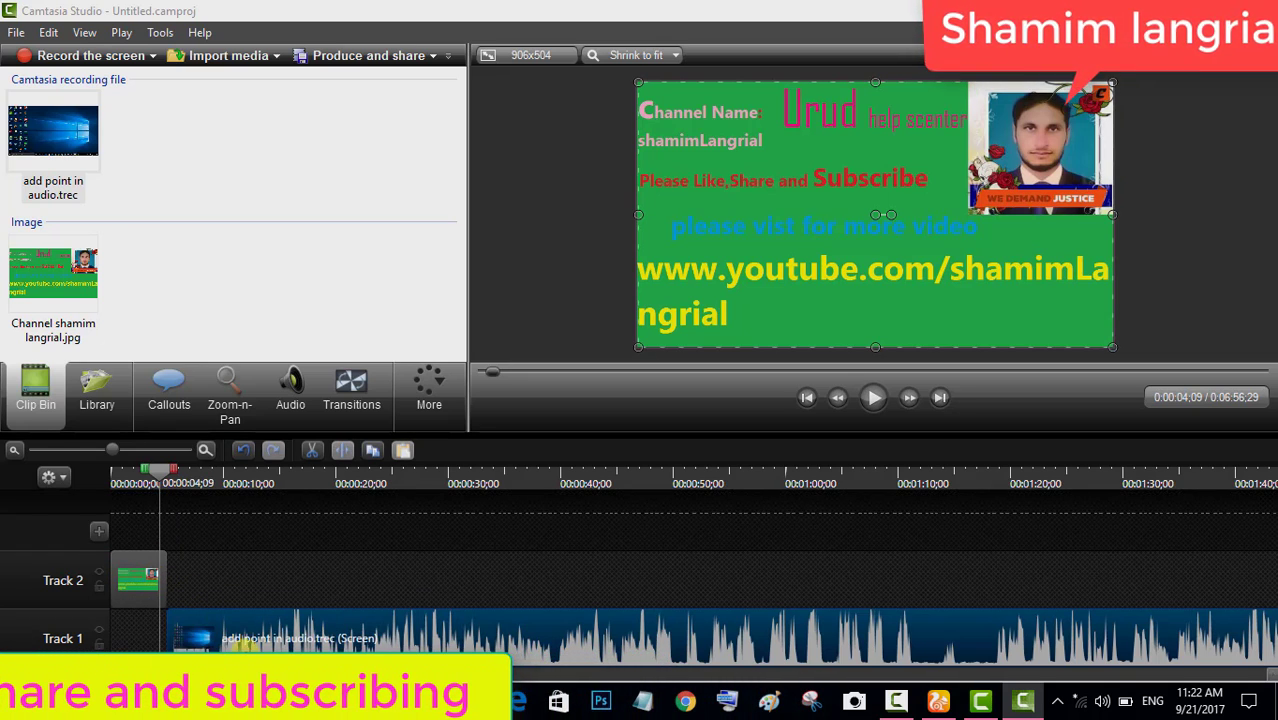
left_click_drag(238, 633, 135, 632)
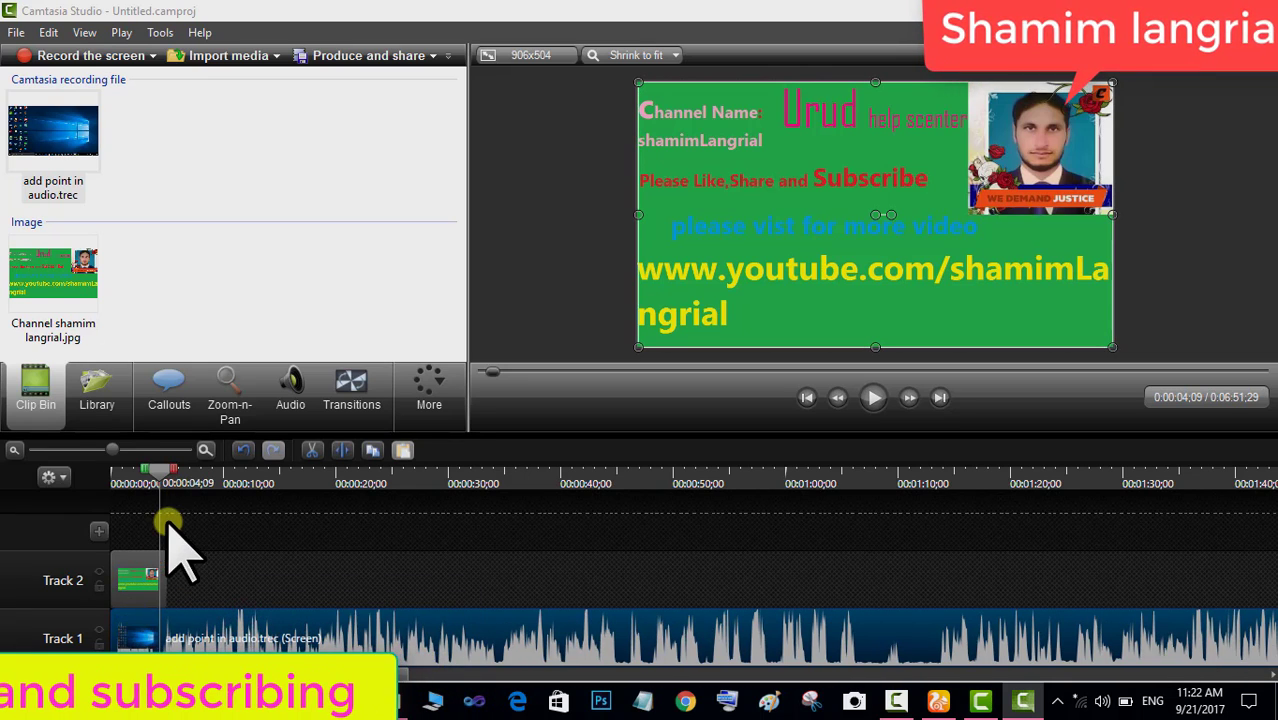
- Preview the rearranged timeline from the start until just past the end of the banner image
left_click_drag(155, 476, 110, 466)
left_click(183, 638)
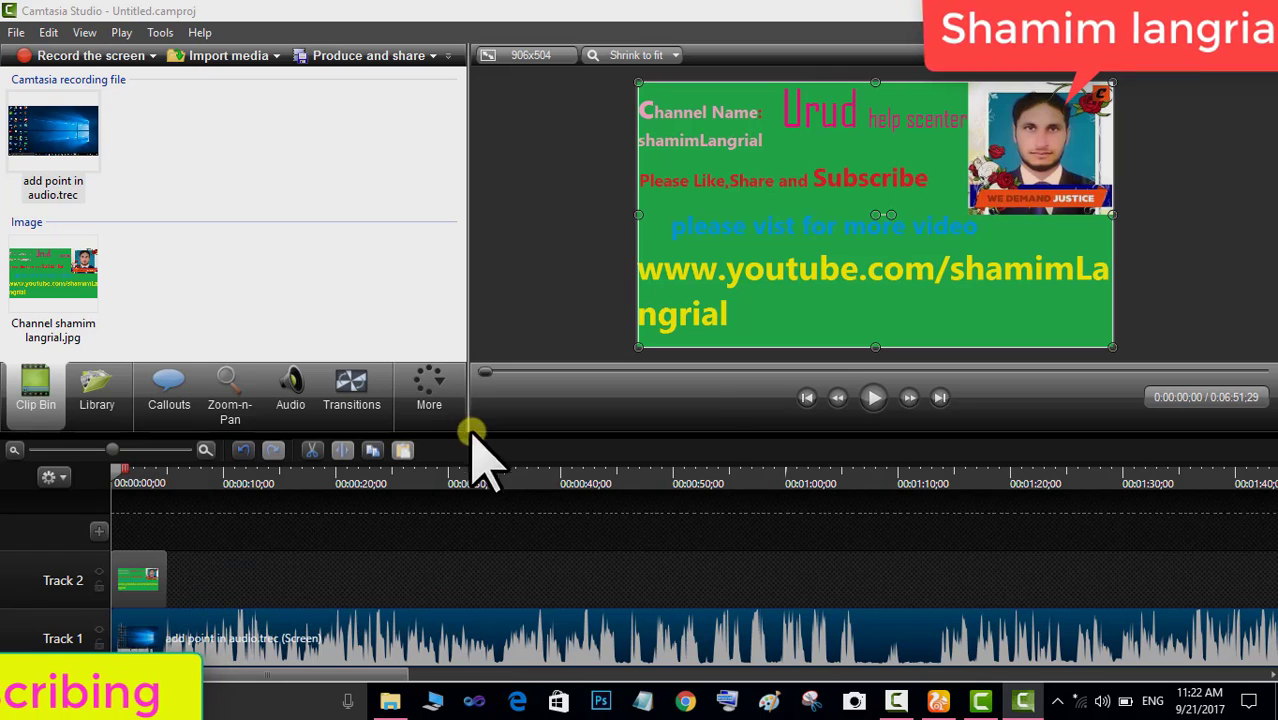
left_click(876, 400)
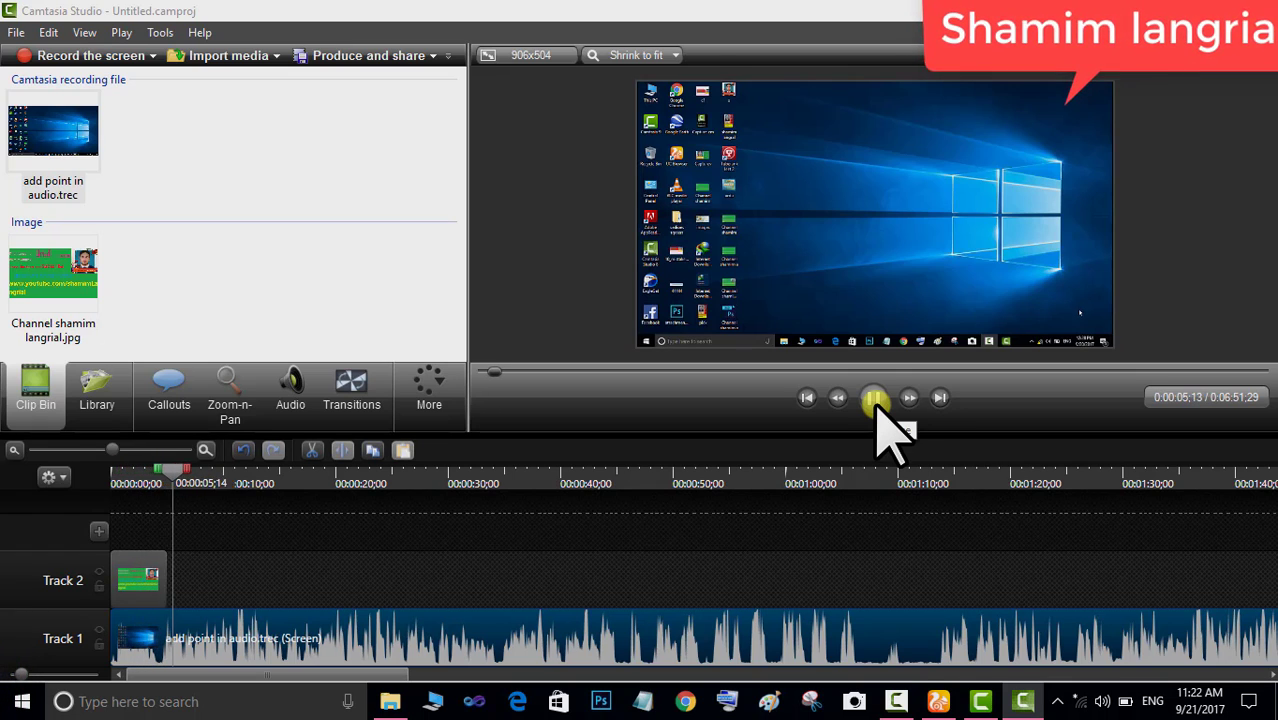
left_click(877, 415)
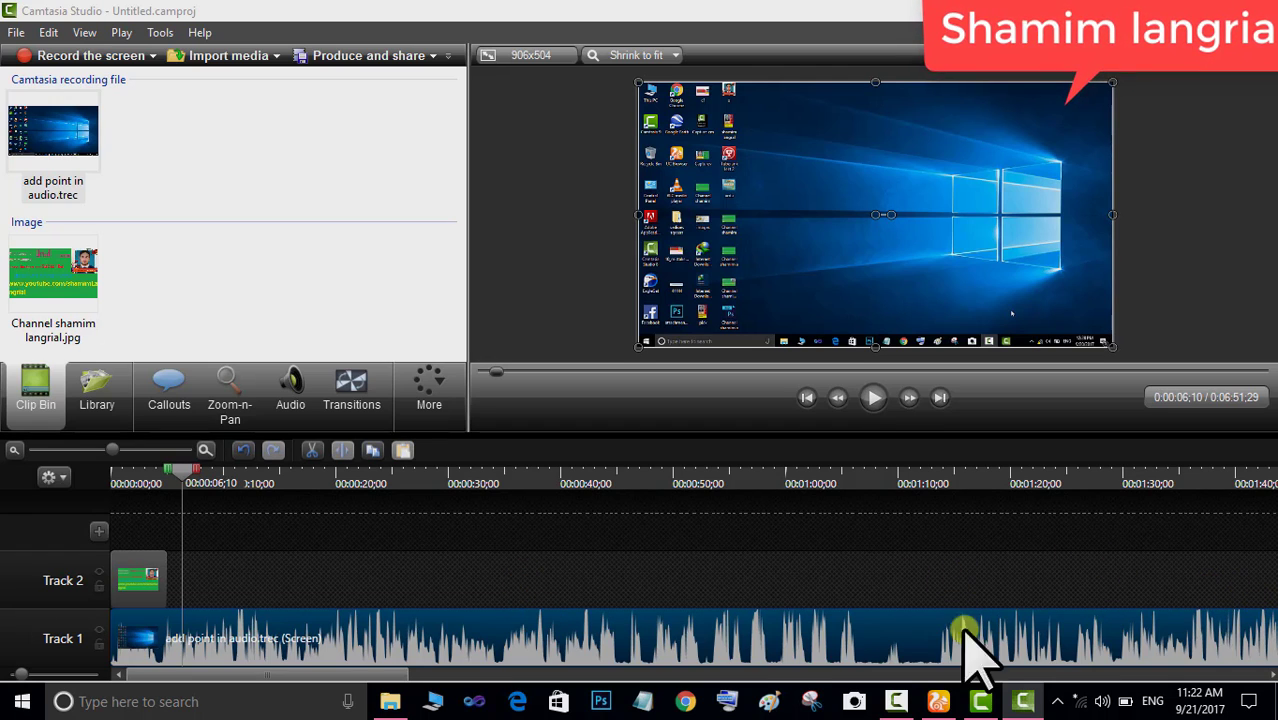
- Enable noise removal on the audio of the "add point in audio" clip on Track 1
left_click(405, 633)
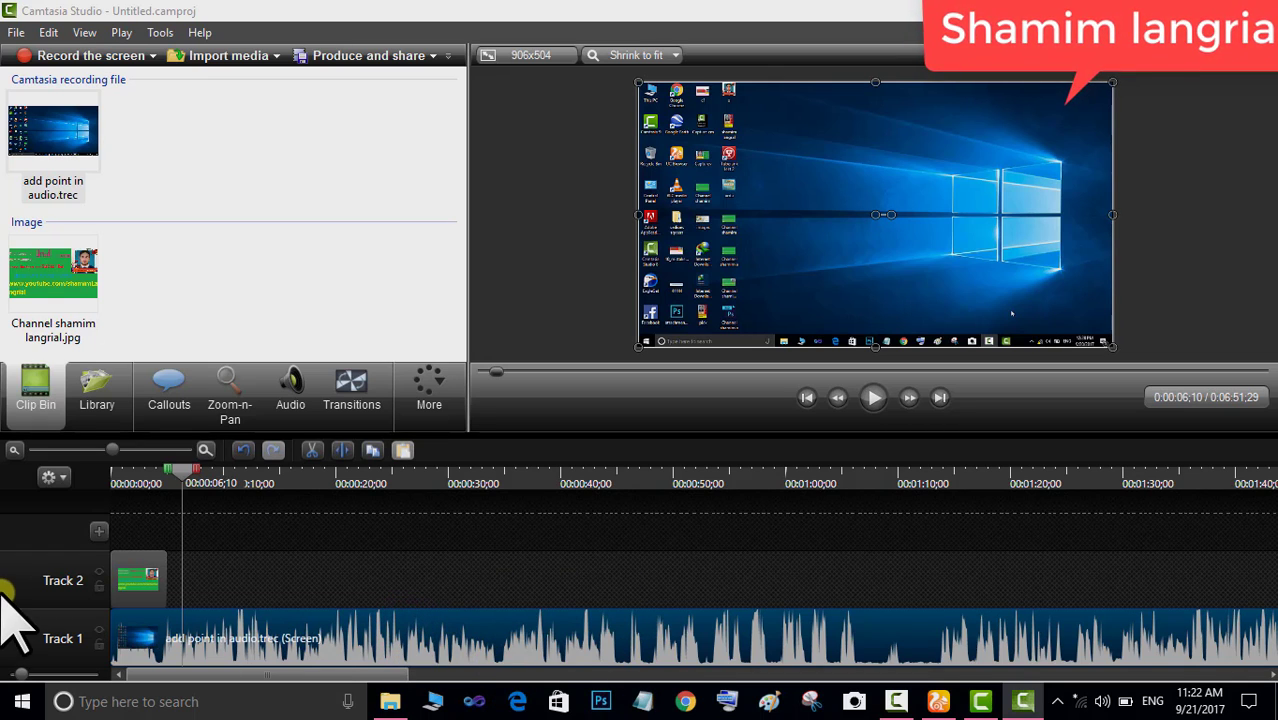
left_click(284, 390)
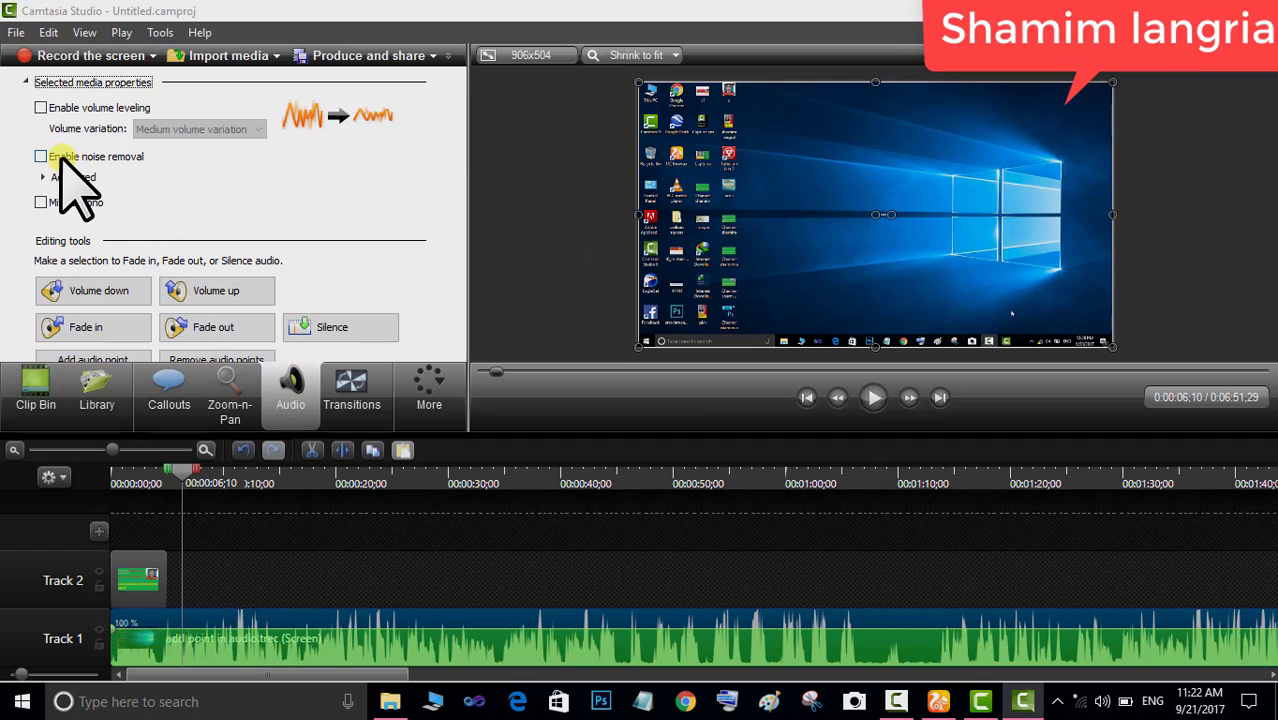
left_click(41, 157)
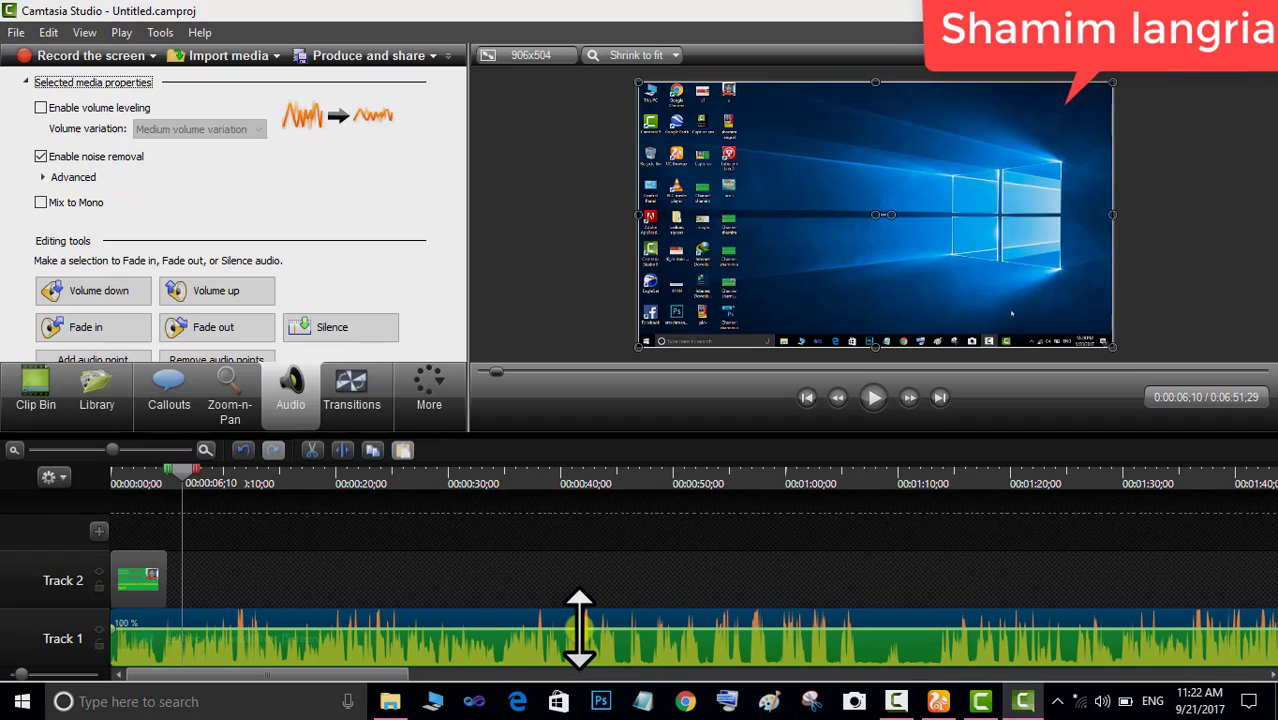
- Lower the Track 1 recording's audio volume by three Volume down increments
mouse_move(579, 637)
left_mouse_down()
mouse_move(579, 650)
mouse_move(576, 628)
left_mouse_up()
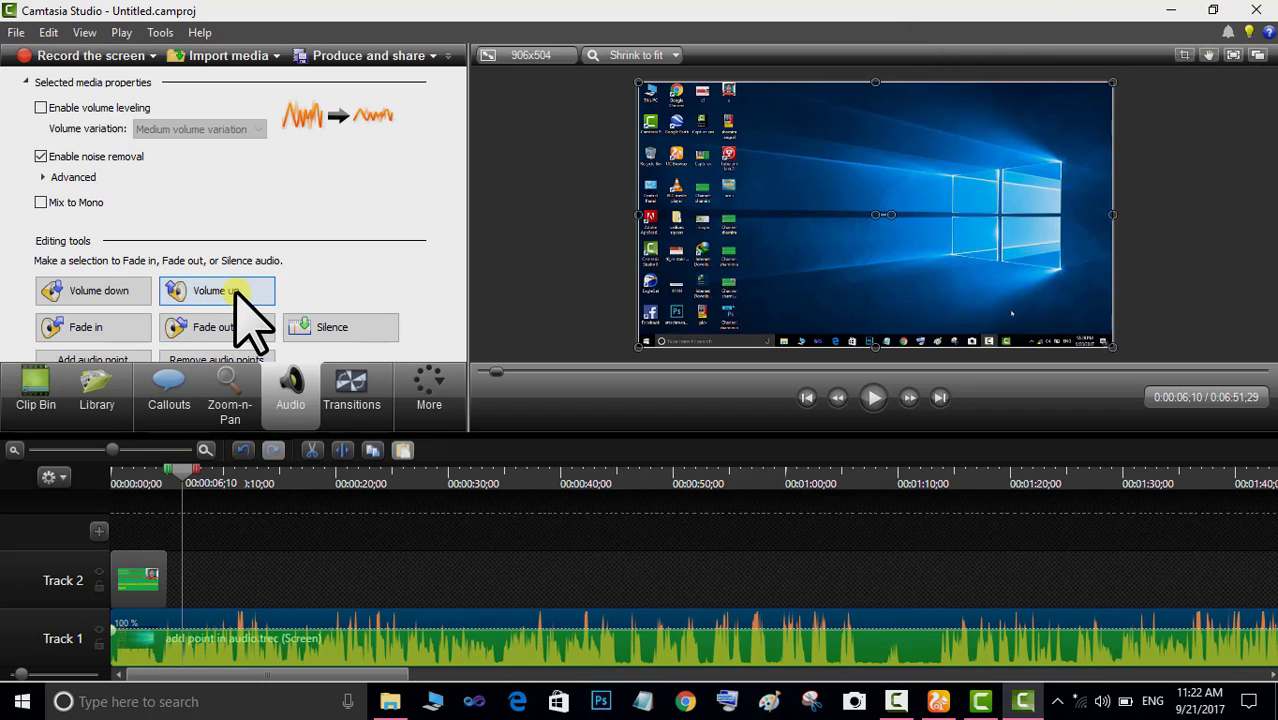
left_click(109, 291)
left_click(109, 291)
left_click(109, 291)
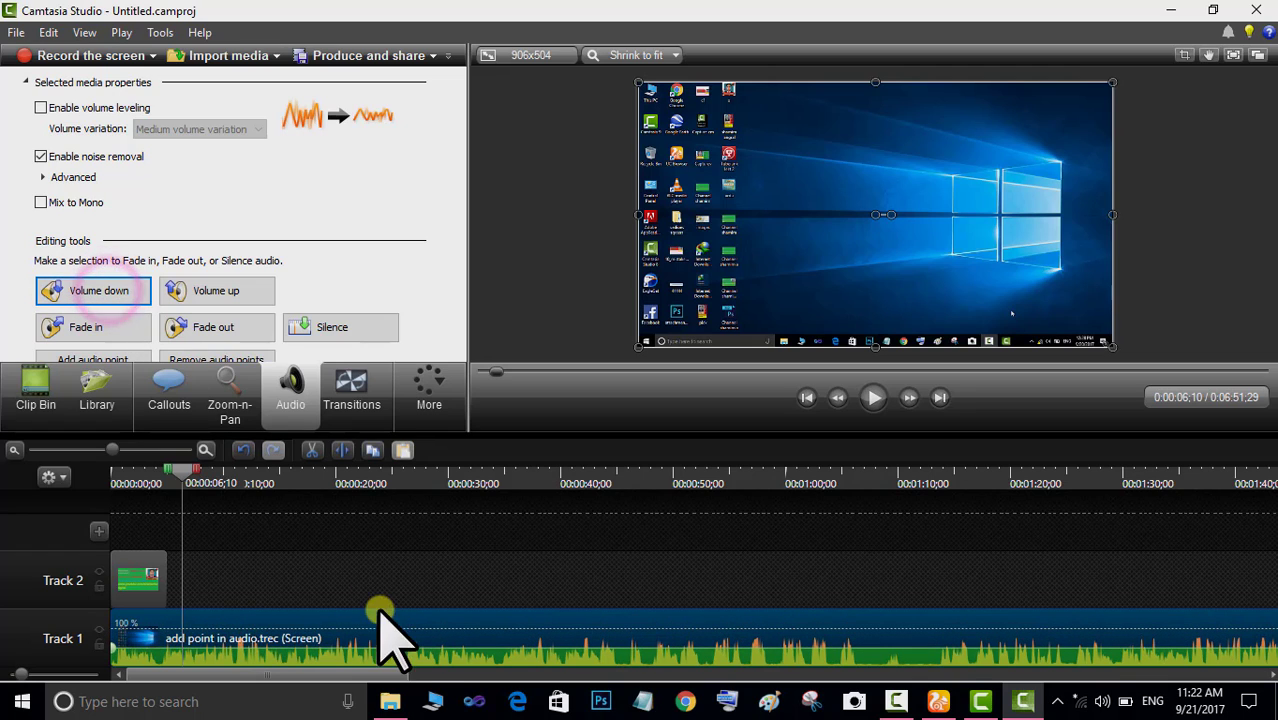
- Lower the Track 1 recording's audio volume by one more increment and preview the sound for about two seconds
left_click(105, 292)
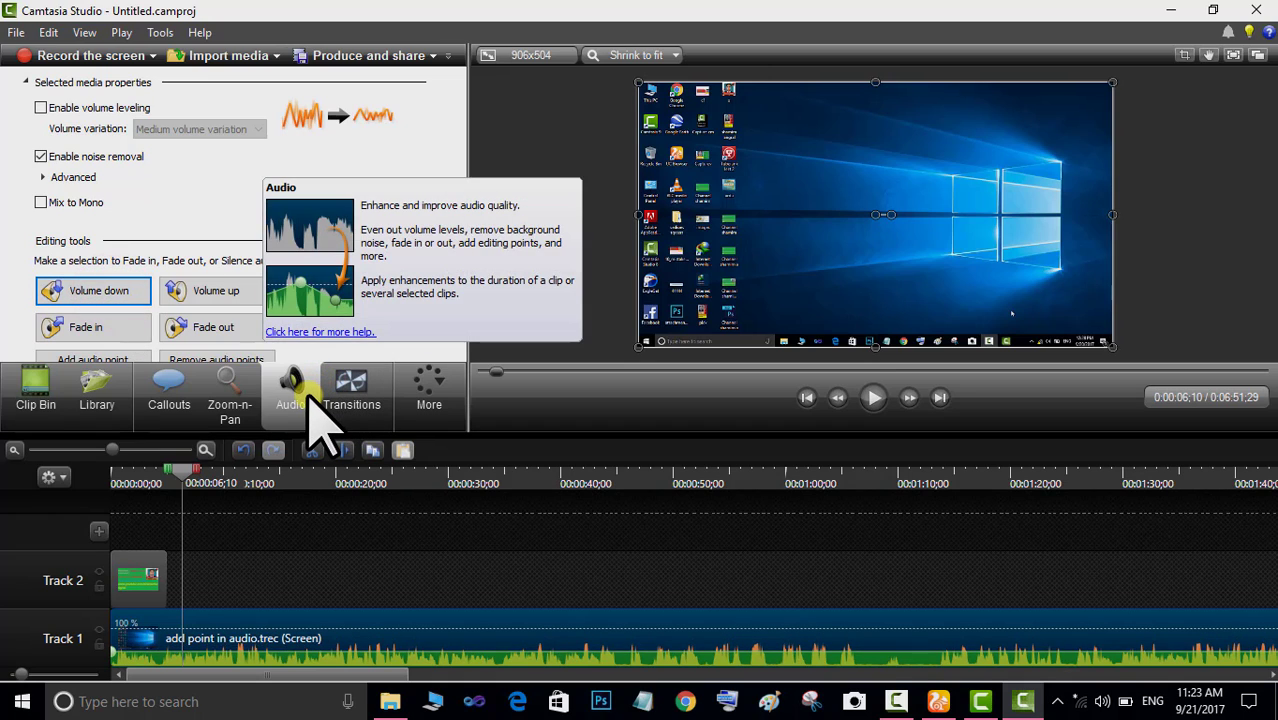
left_click(874, 399)
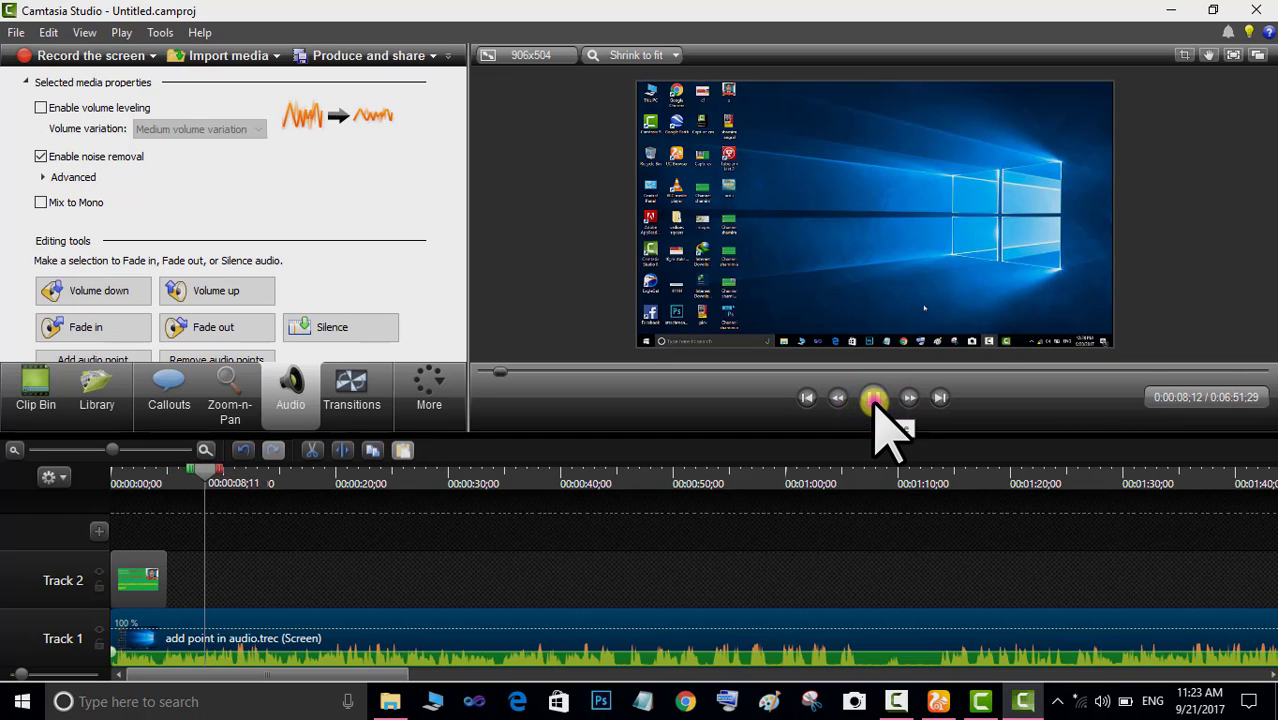
left_click(874, 399)
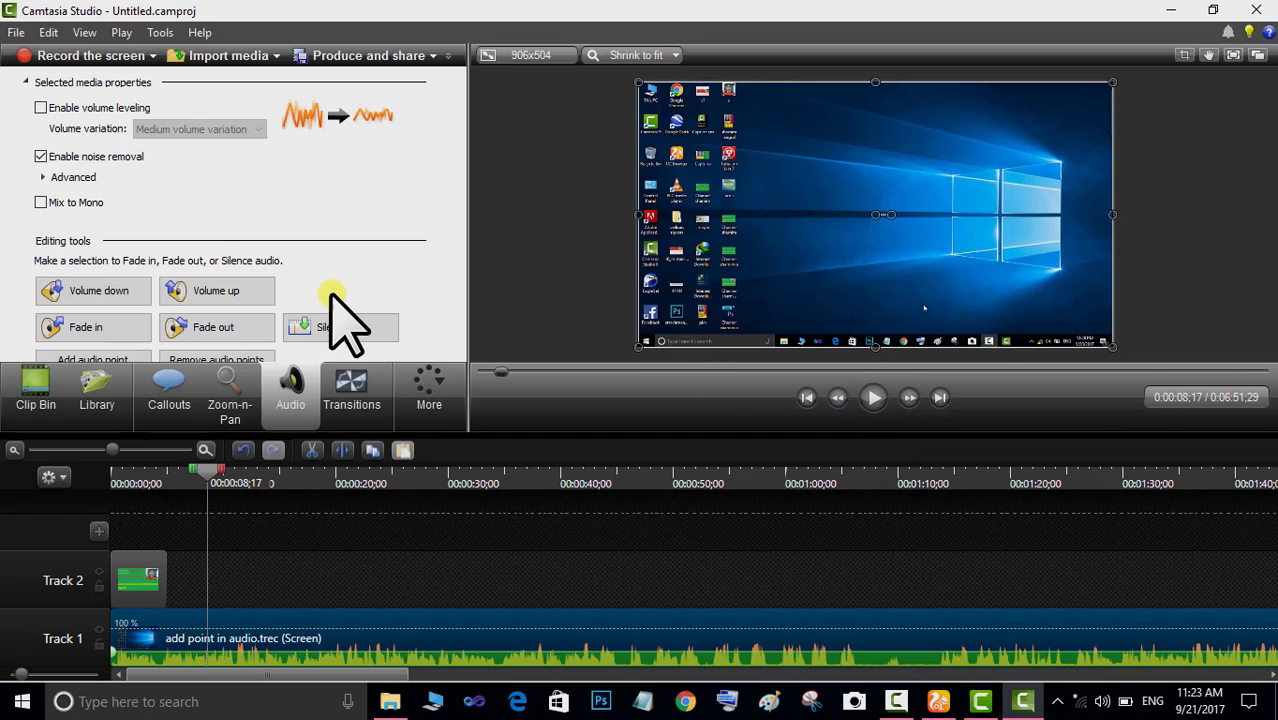
left_click(288, 447)
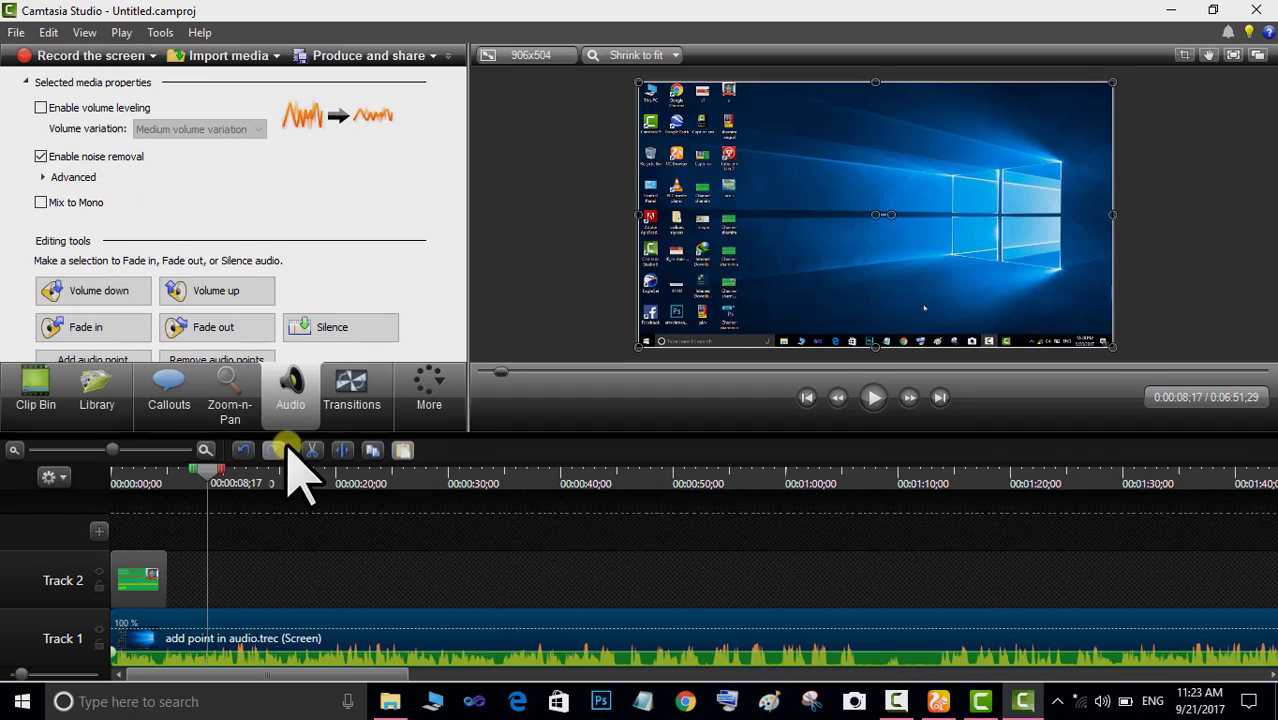
- Try out a circle callout containing sample text at the playhead on Track 2 and delete it
left_click(172, 398)
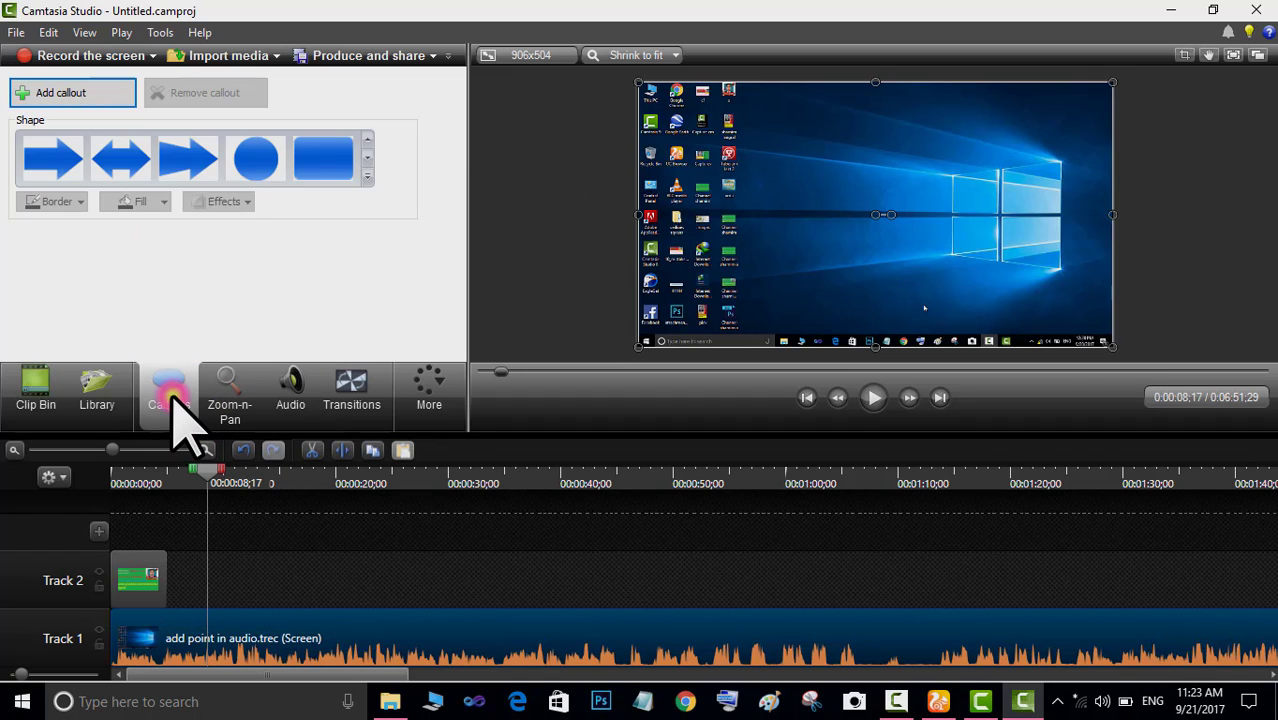
left_click(259, 160)
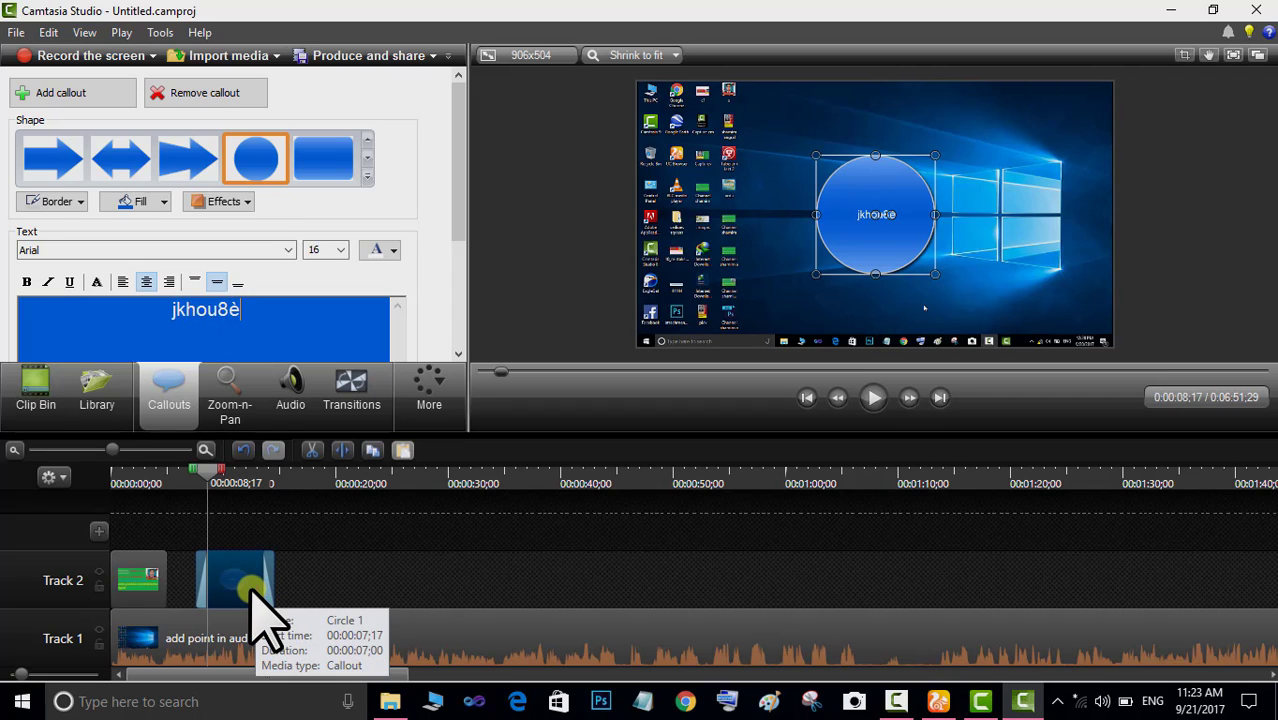
left_click(250, 590)
key("Delete")
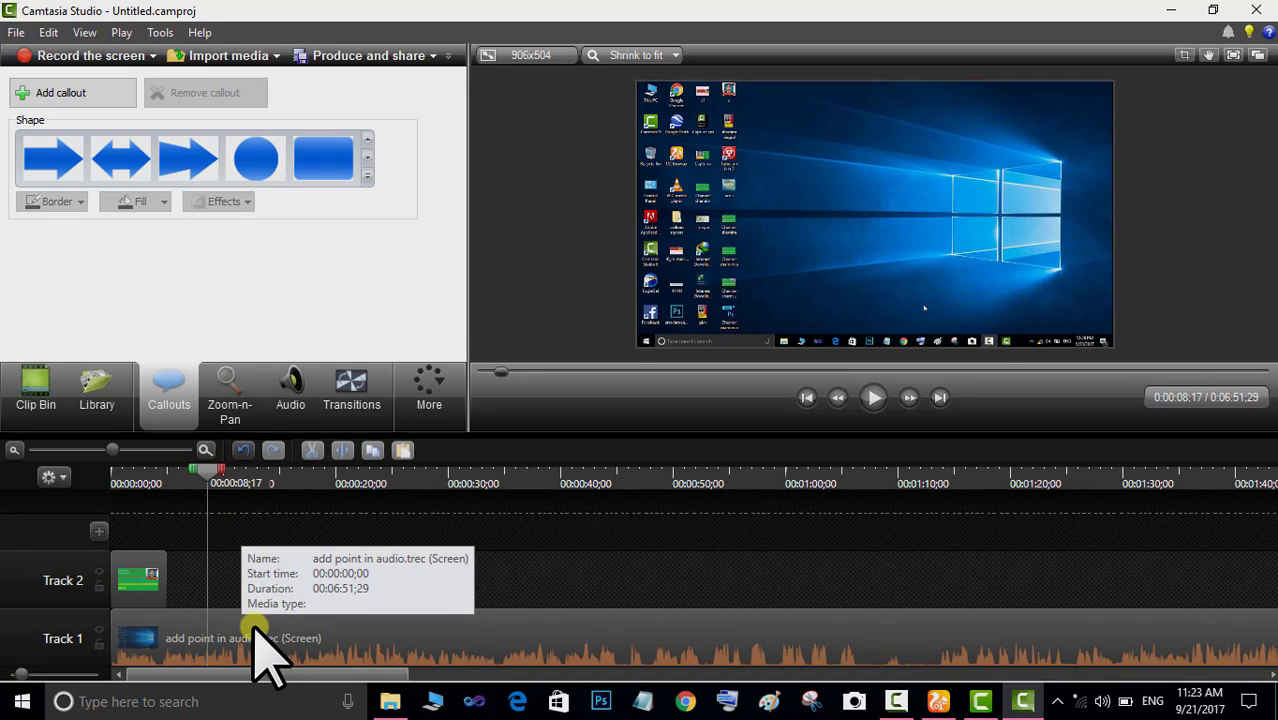
- Shrink the Track 1 recording into the canvas's lower-right corner and preview it up to about 0:00:26
left_click(254, 628)
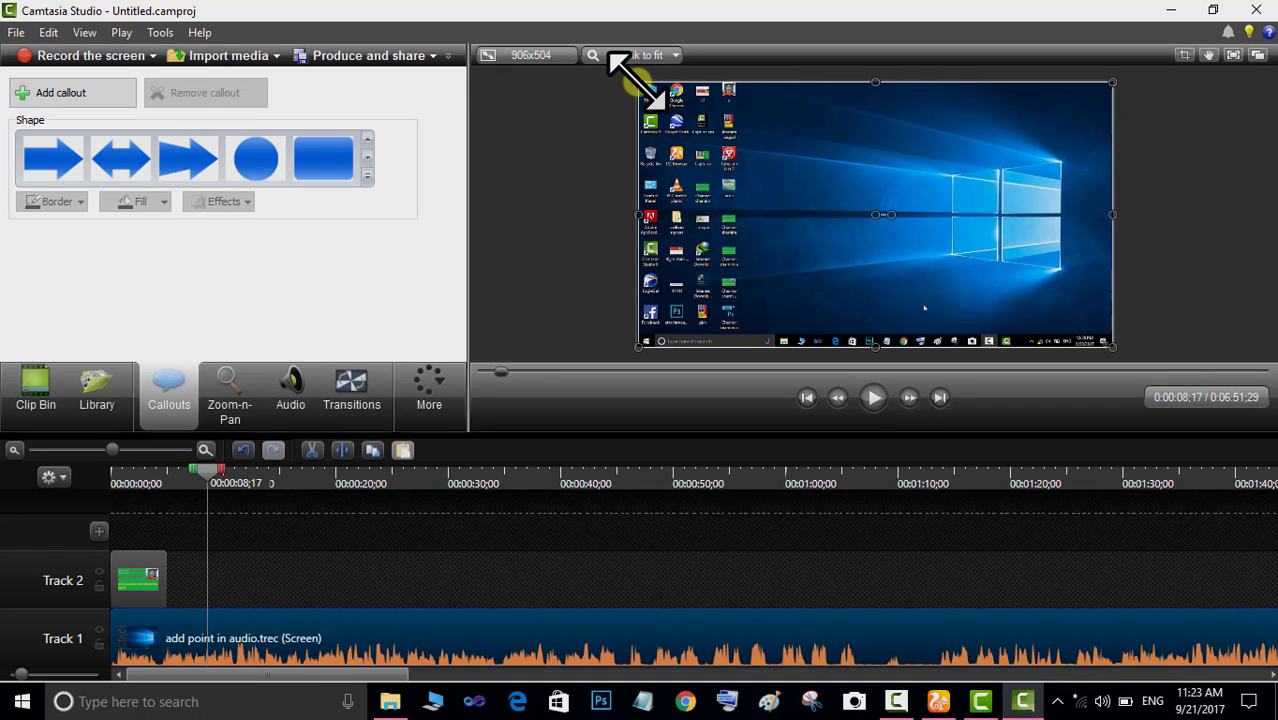
left_click_drag(638, 83, 836, 193)
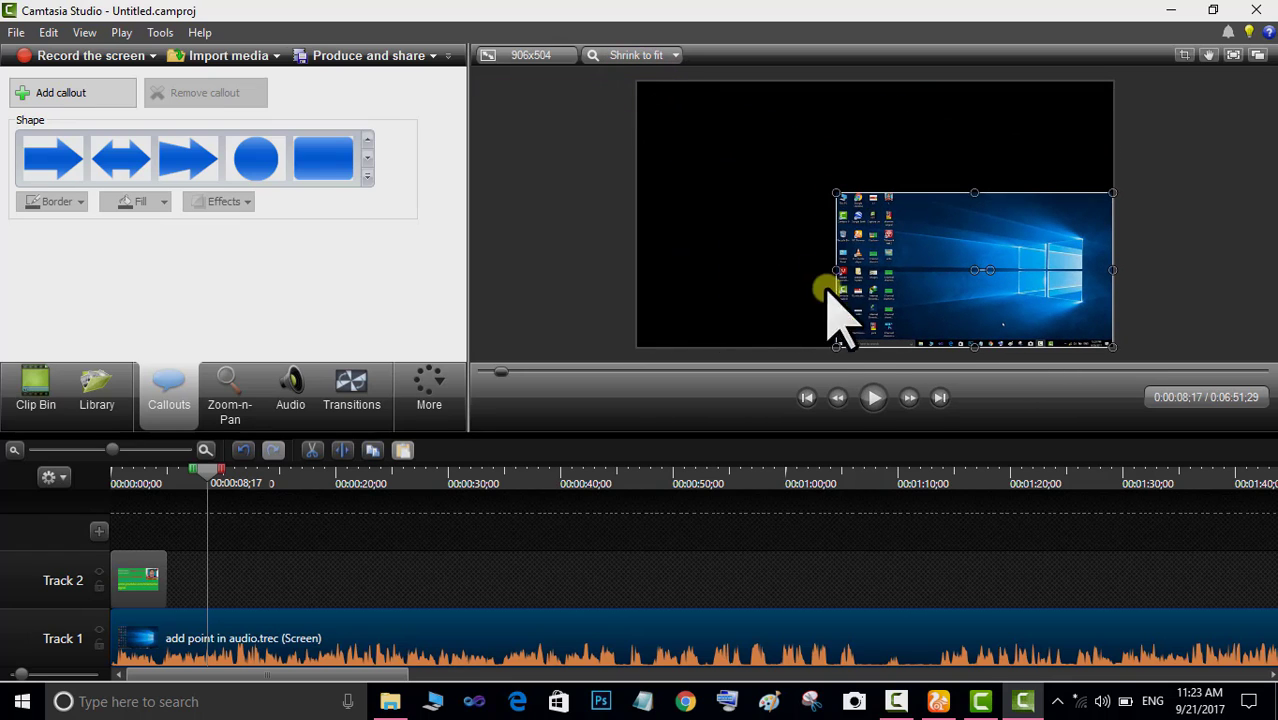
left_click(876, 397)
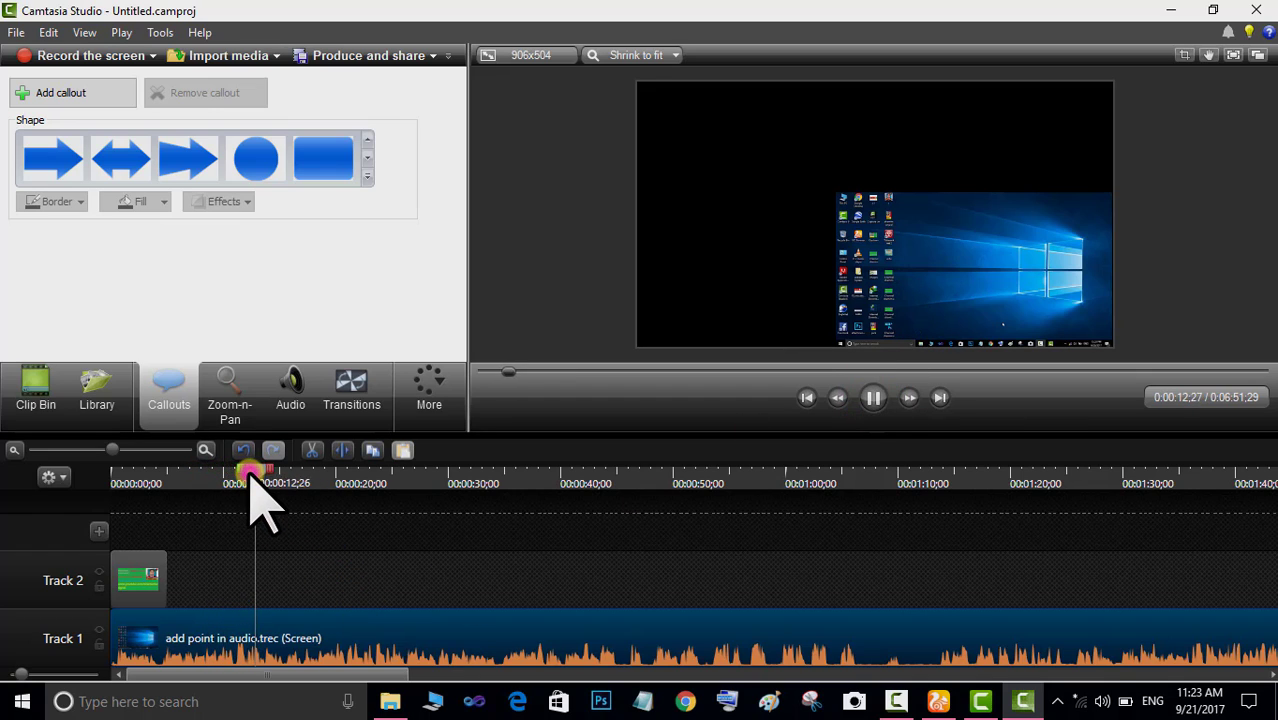
left_click_drag(251, 477, 398, 525)
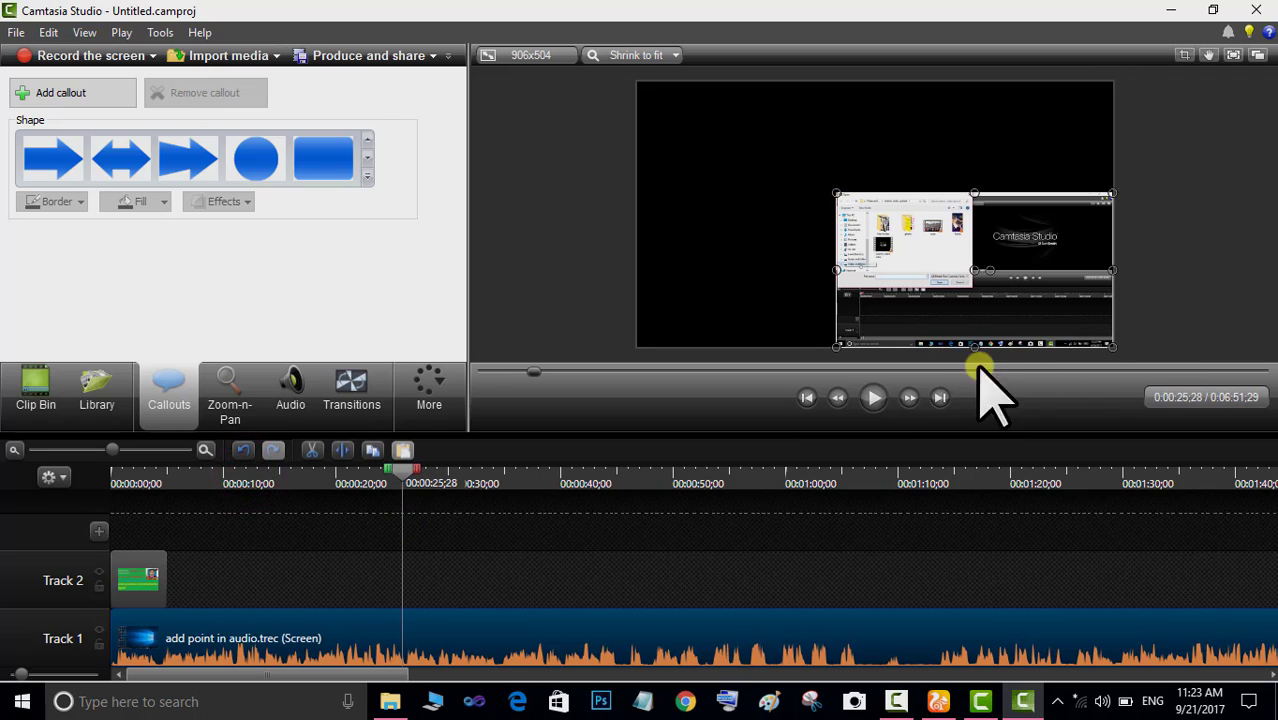
- Play the shrunken recording to about 0:00:28 and enlarge it to fill the whole canvas
left_click(874, 400)
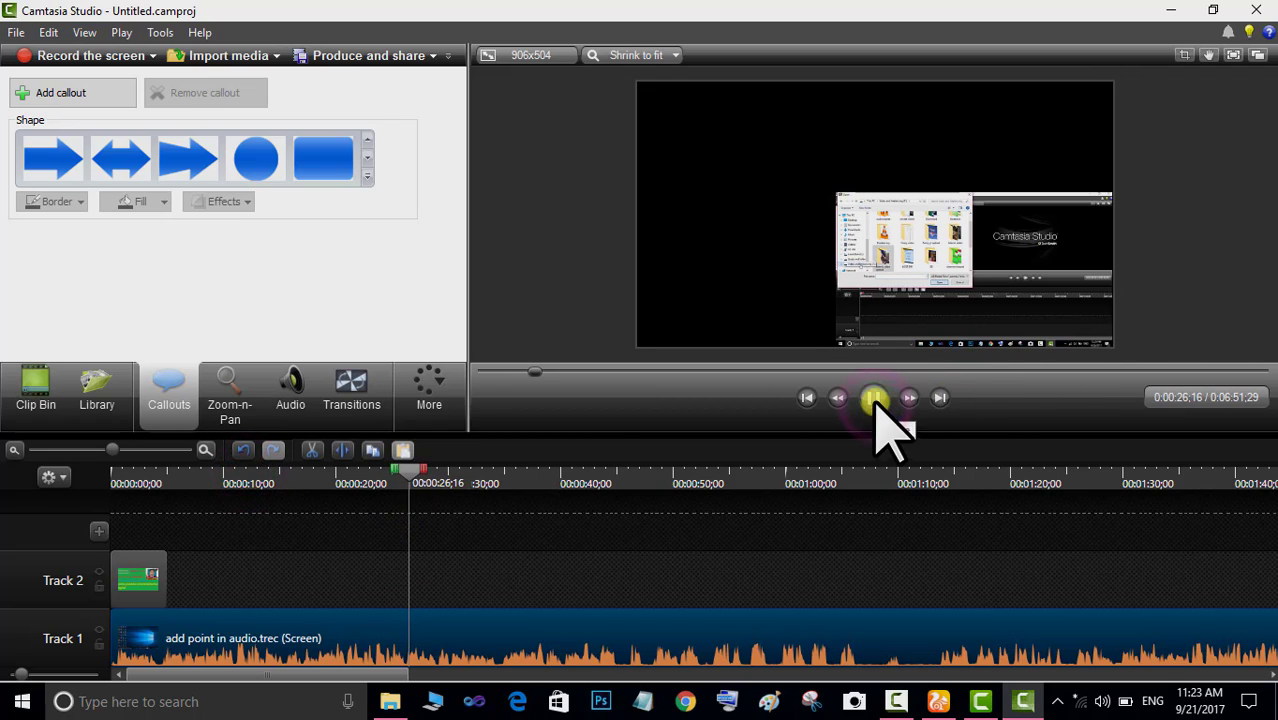
left_click(870, 398)
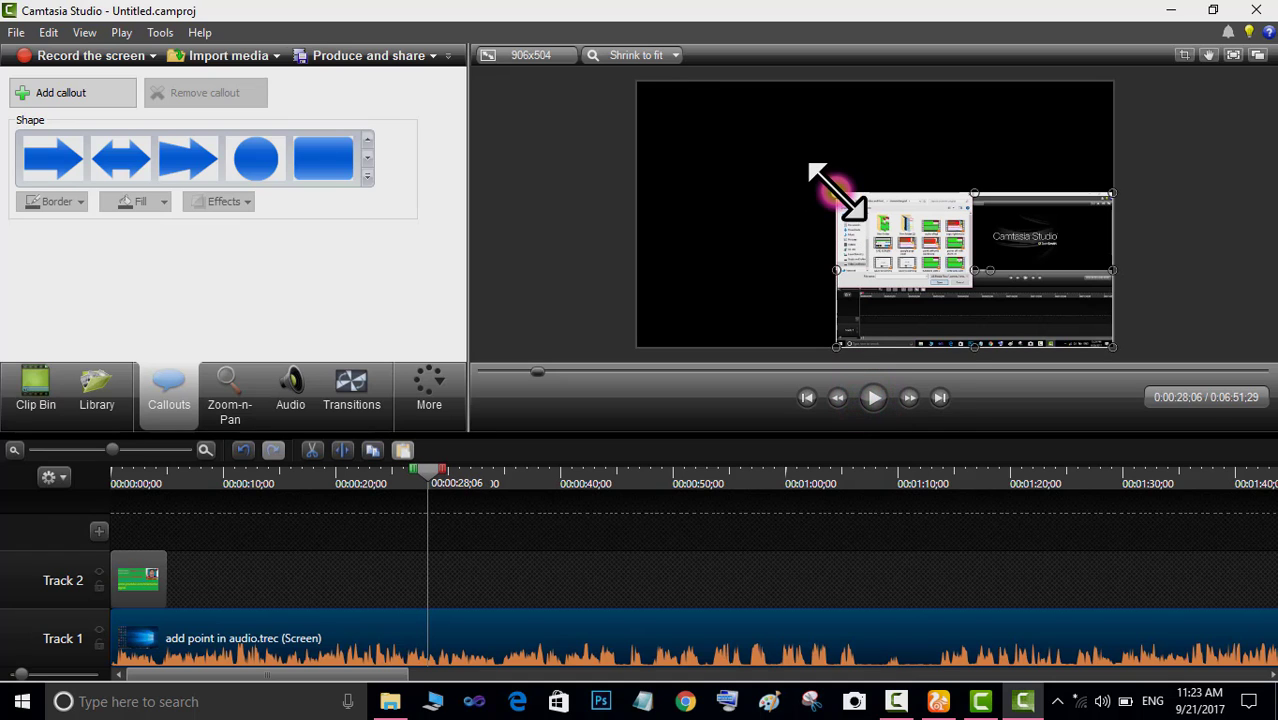
left_click_drag(838, 193, 637, 86)
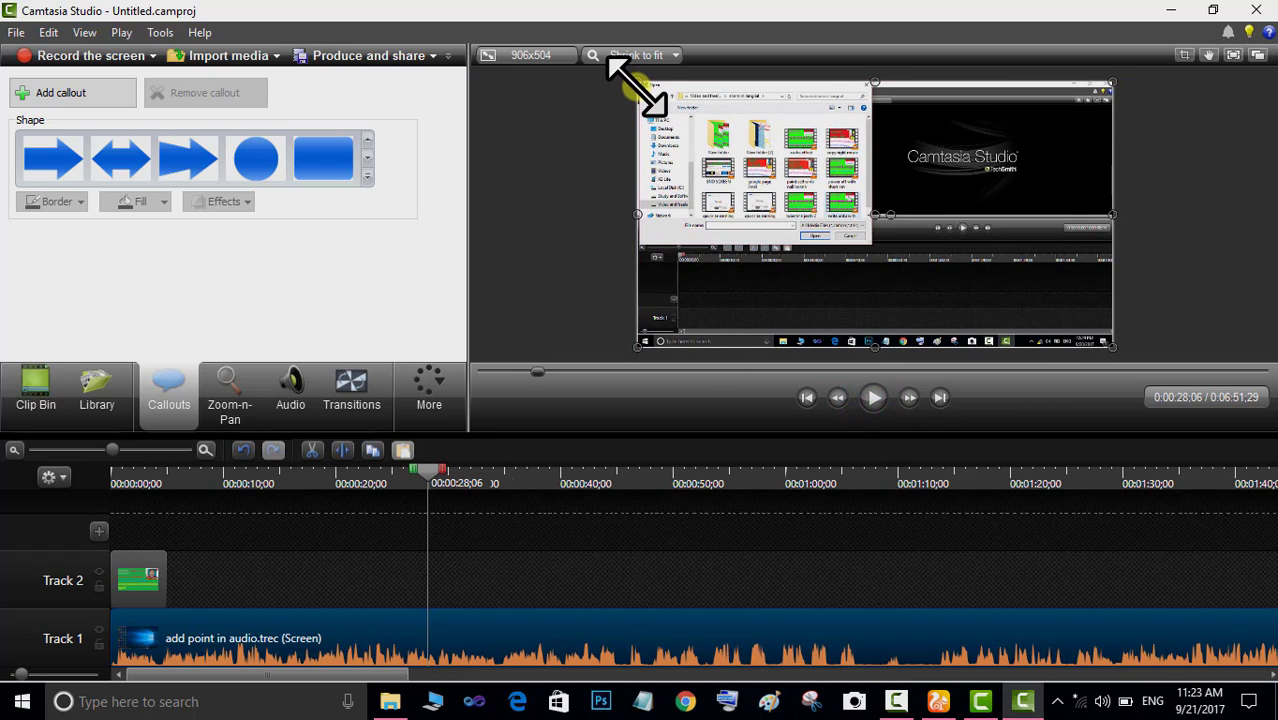
- Split the Track 1 recording at 0:00:55;01 and select the second piece
left_click_drag(430, 472, 724, 512)
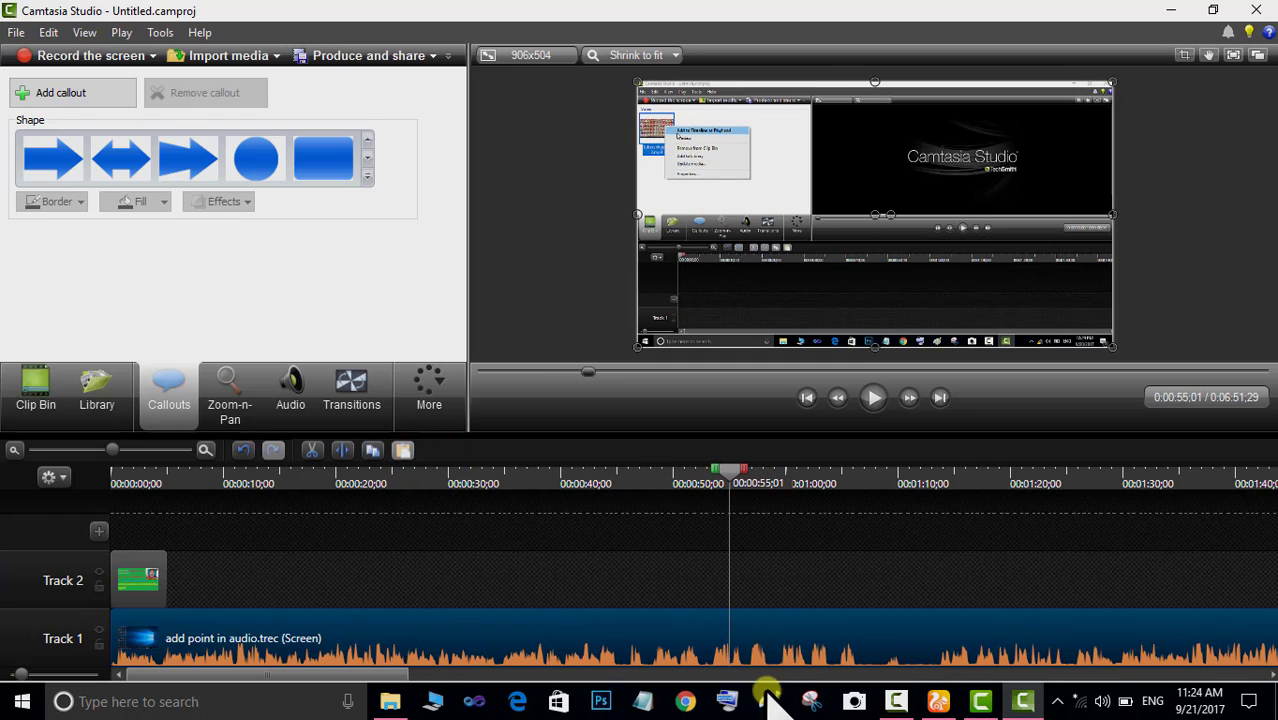
left_click(742, 640)
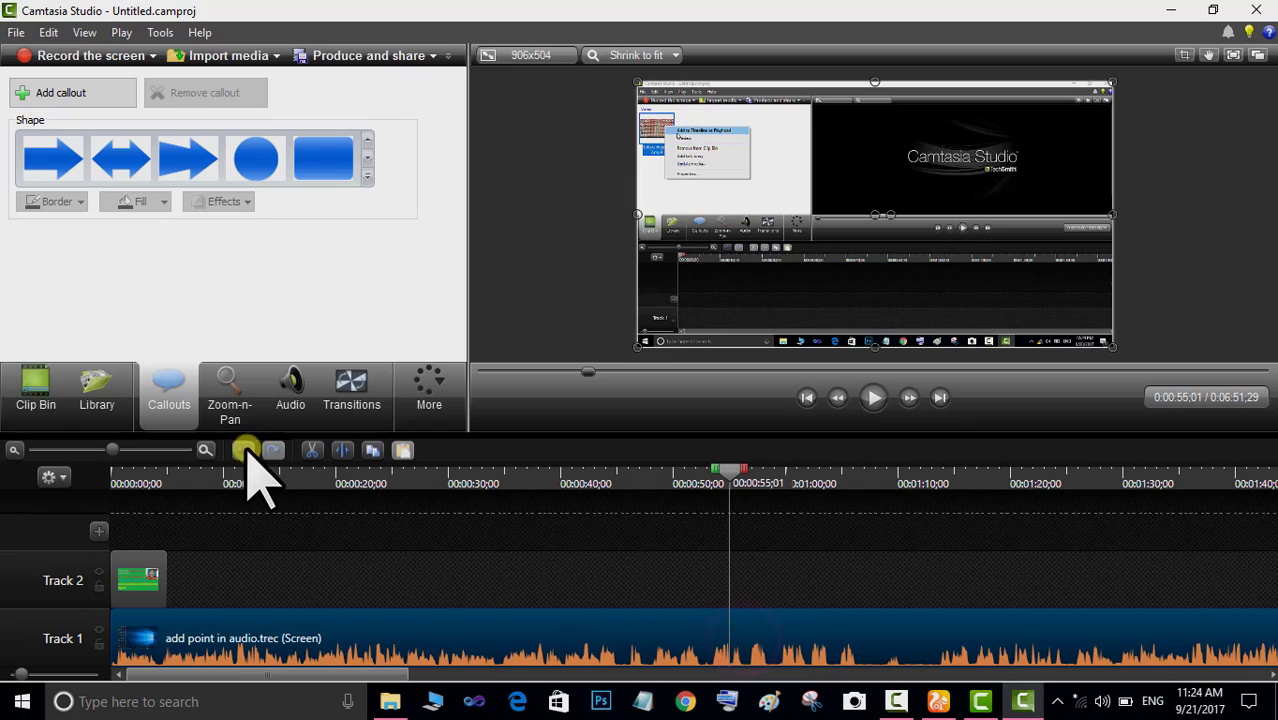
left_click(343, 455)
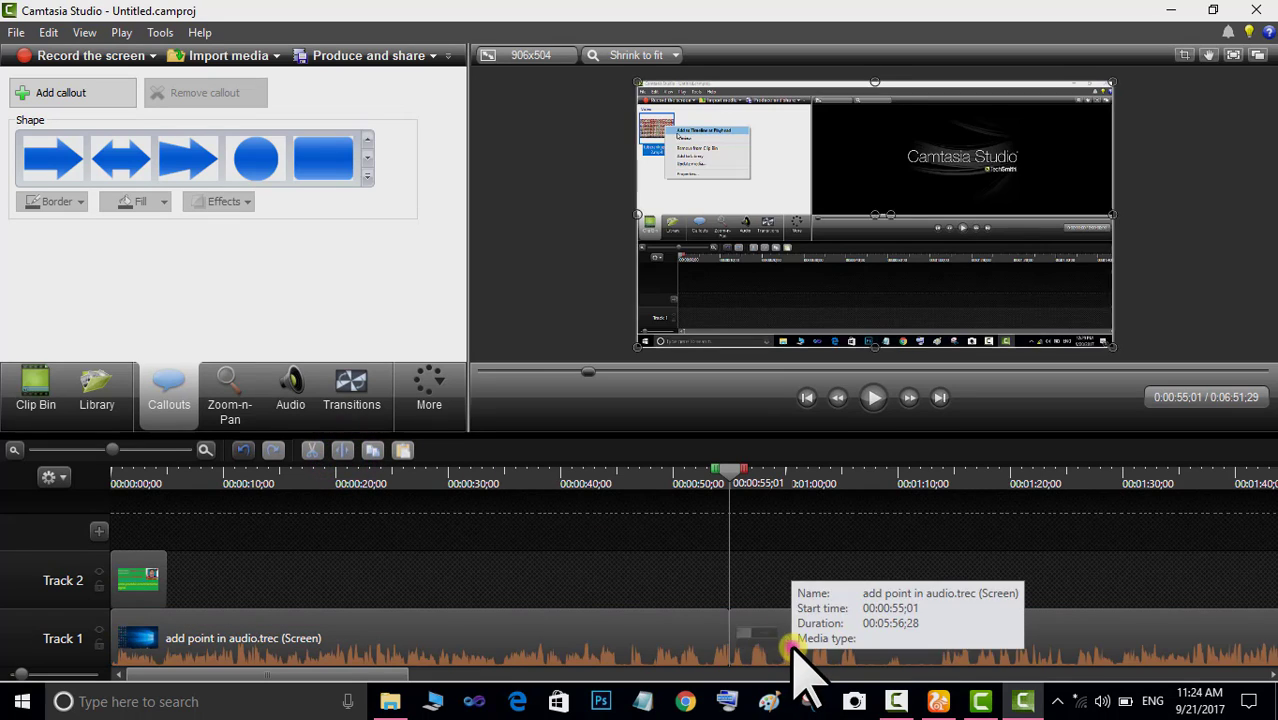
mouse_move(790, 648)
left_mouse_down()
mouse_move(852, 655)
mouse_move(776, 657)
left_mouse_up()
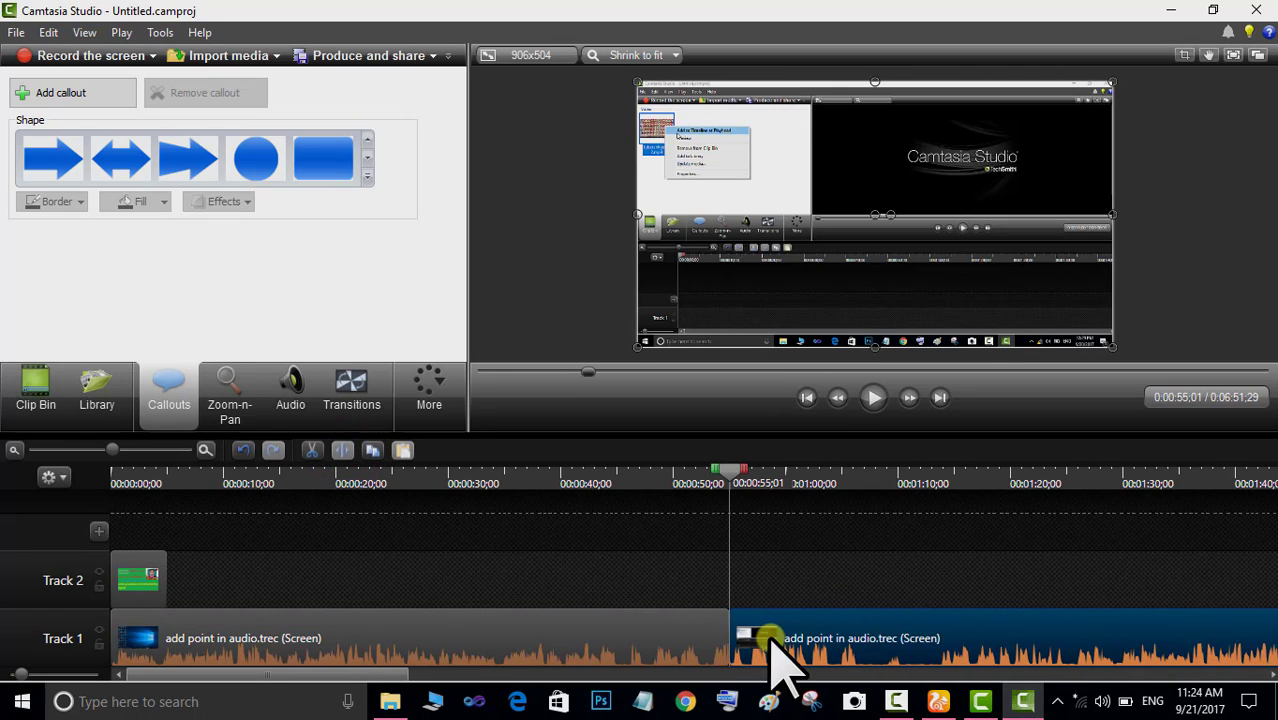
- Split the second piece at 0:00:59;06 and spread the resulting pieces apart with gaps on Track 1
left_click_drag(730, 478, 779, 491)
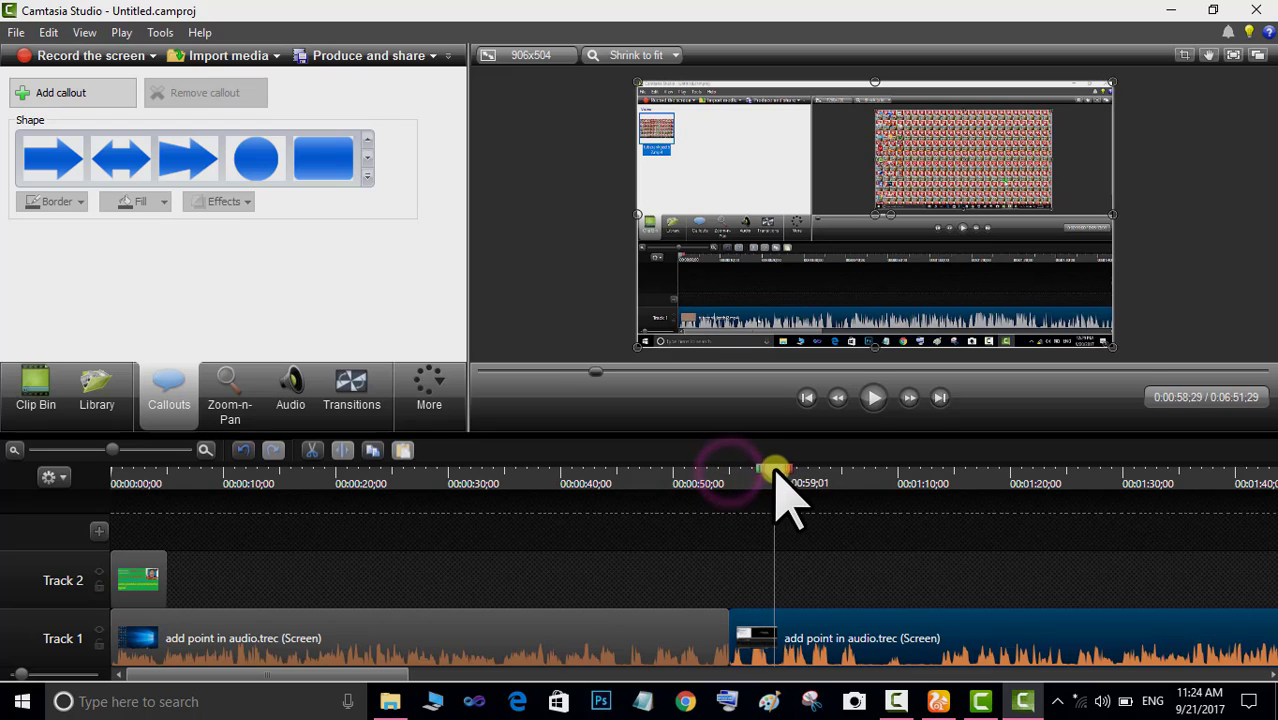
left_click(776, 648)
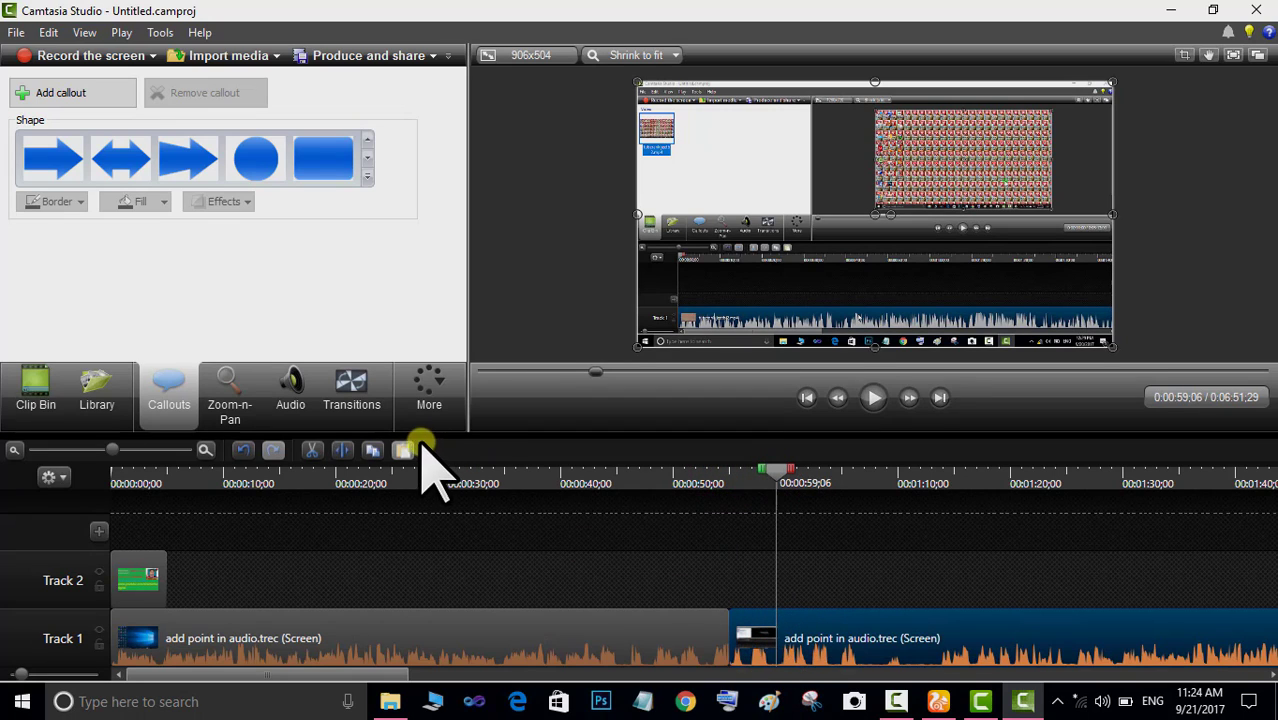
left_click(342, 450)
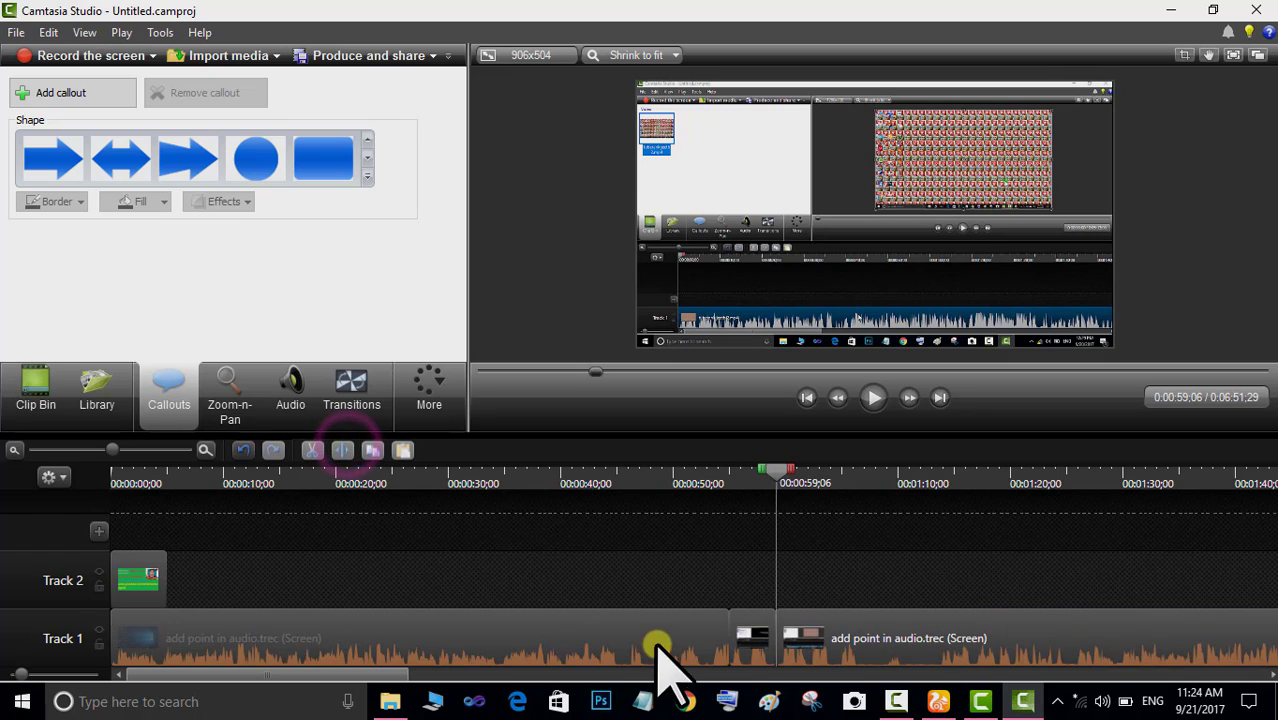
left_click_drag(798, 638, 880, 660)
left_click_drag(748, 640, 785, 655)
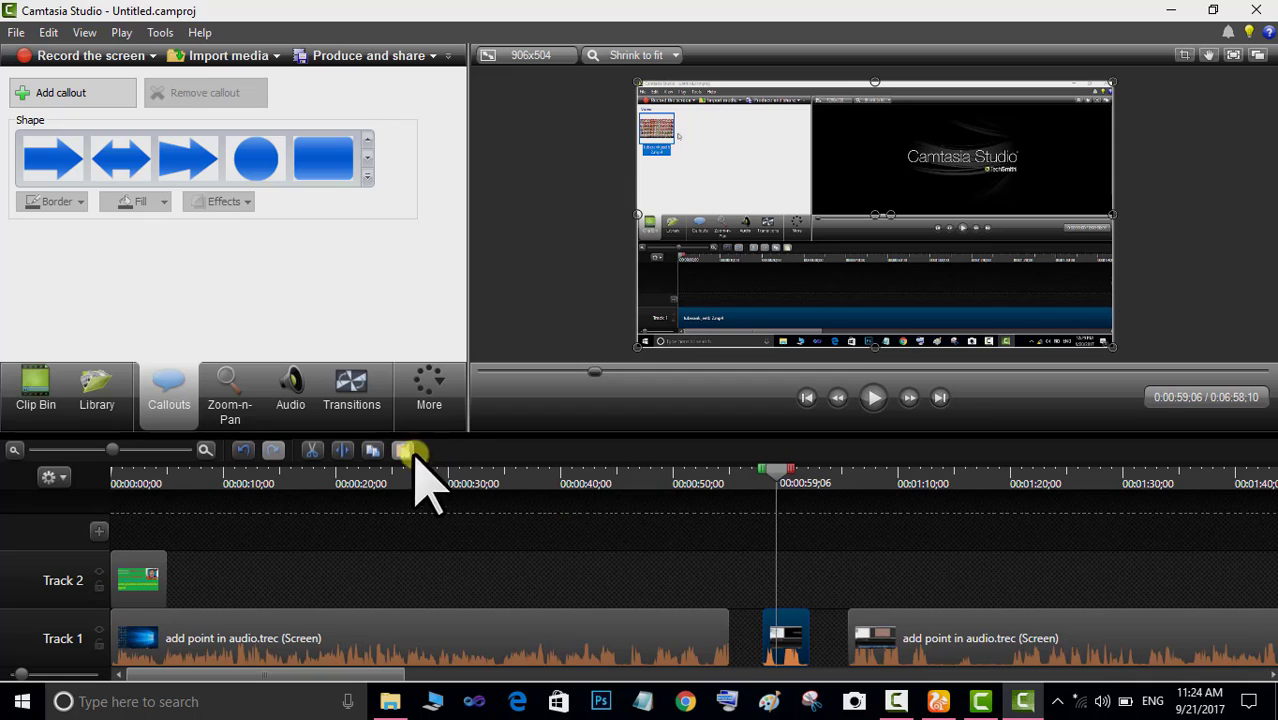
- Split the last piece on Track 1 at 0:01:09;06 and select the part after the cut
left_click_drag(779, 476, 887, 513)
left_click_drag(890, 648, 715, 530)
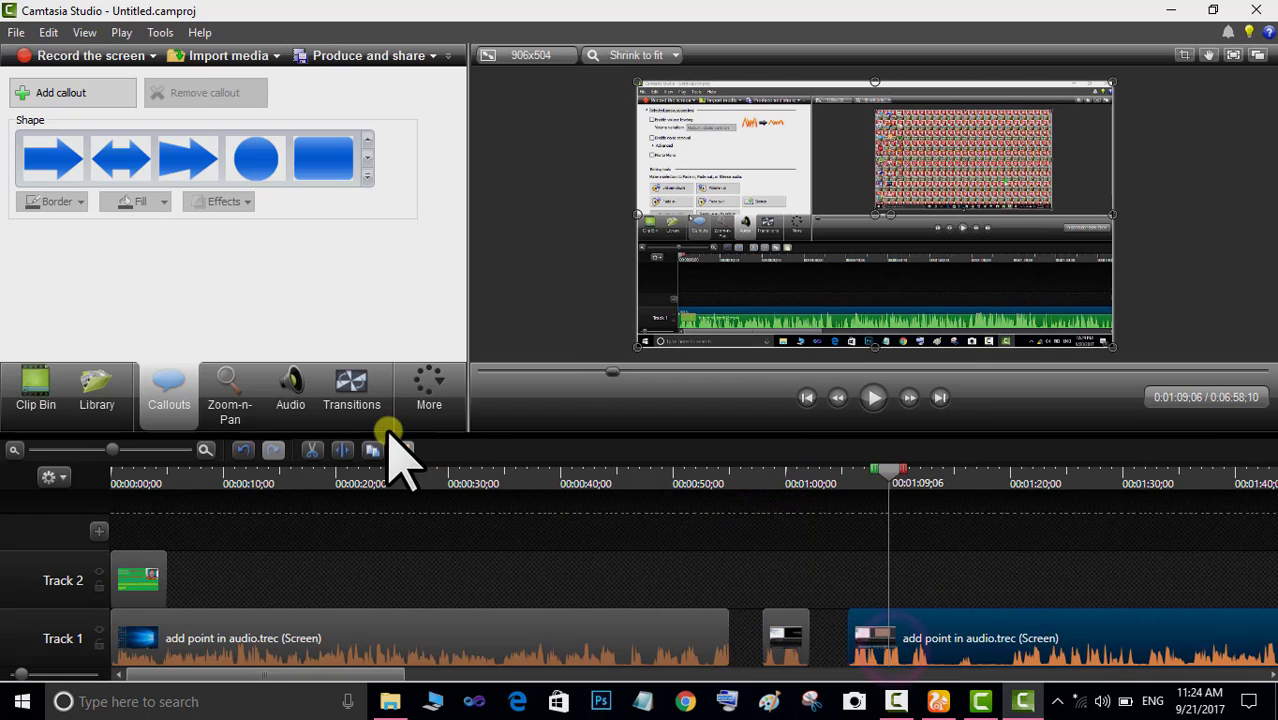
left_click(341, 450)
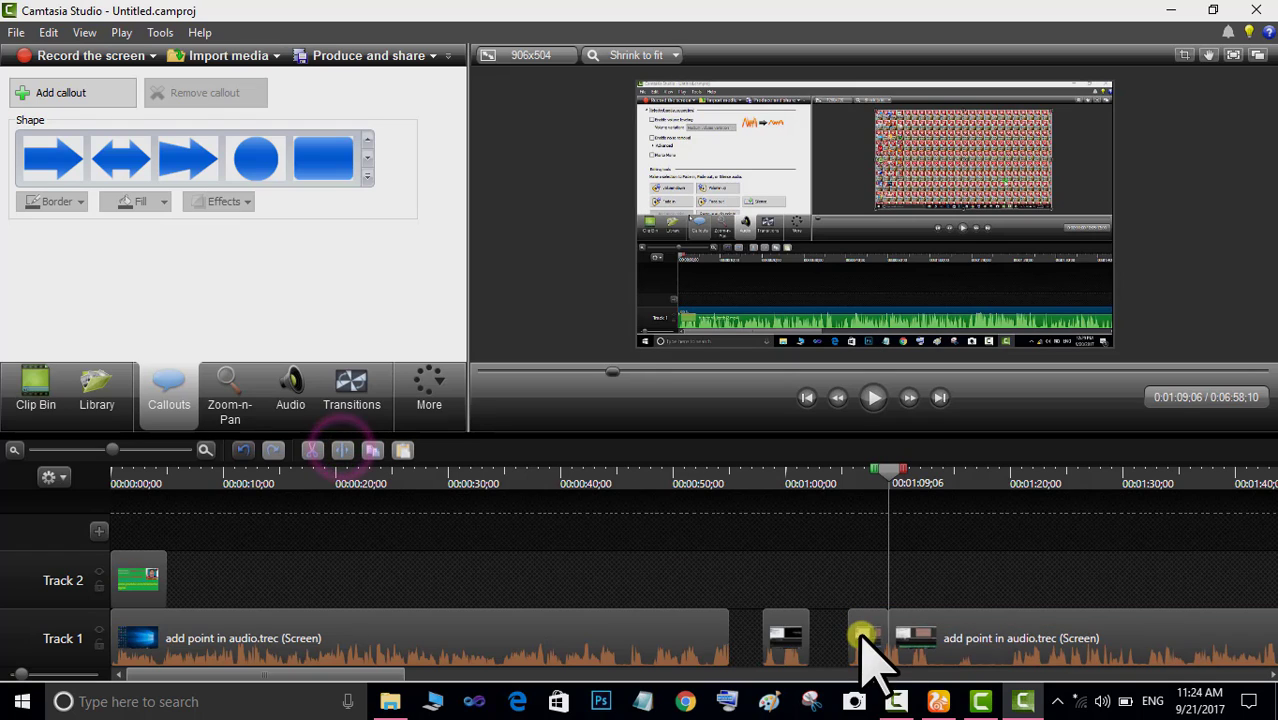
mouse_move(910, 640)
left_mouse_down()
mouse_move(955, 655)
mouse_move(891, 628)
left_mouse_up()
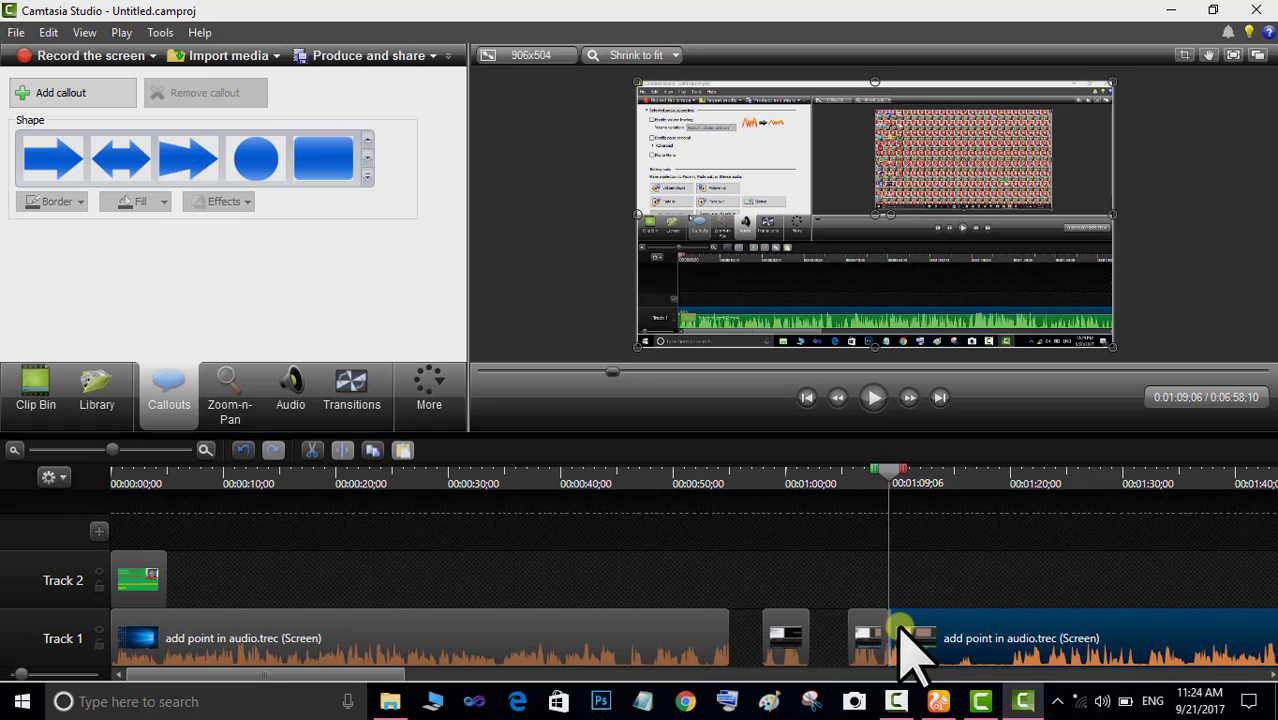
- Split the last piece at 0:01:13;28 and shift the remainder about two seconds further along Track 1
left_click(956, 630)
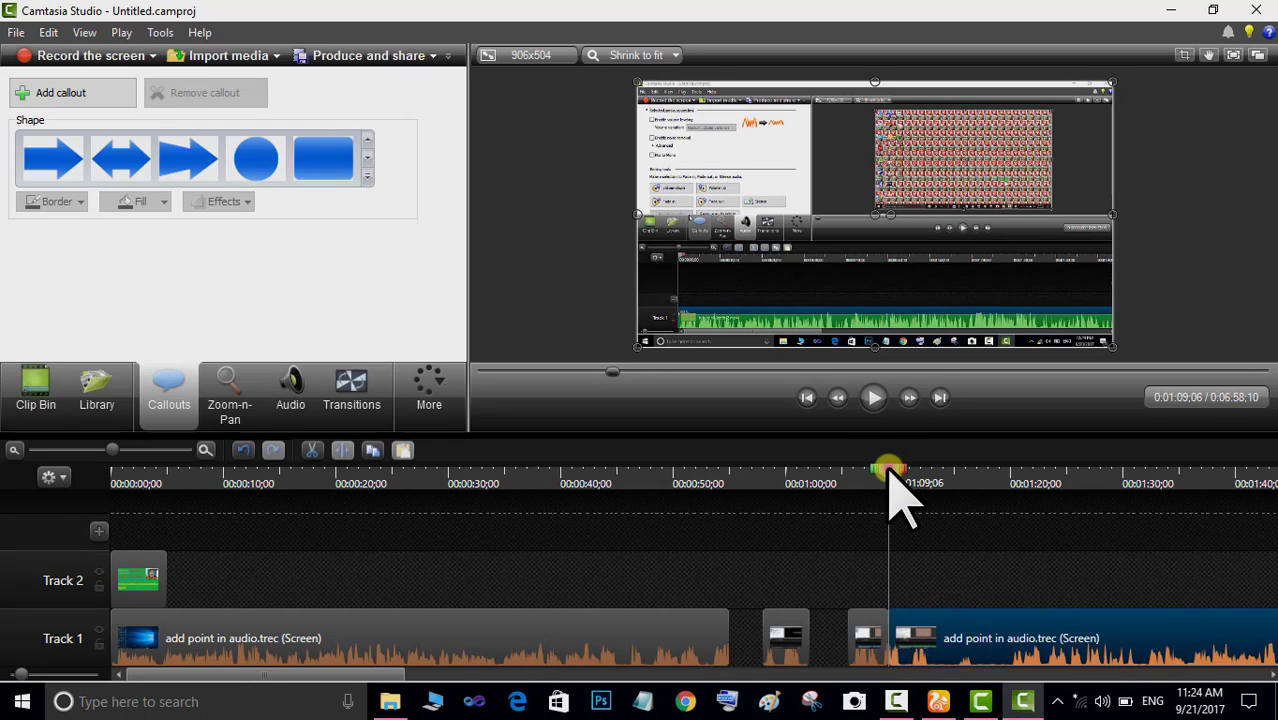
left_click_drag(888, 472, 941, 476)
left_click(955, 620)
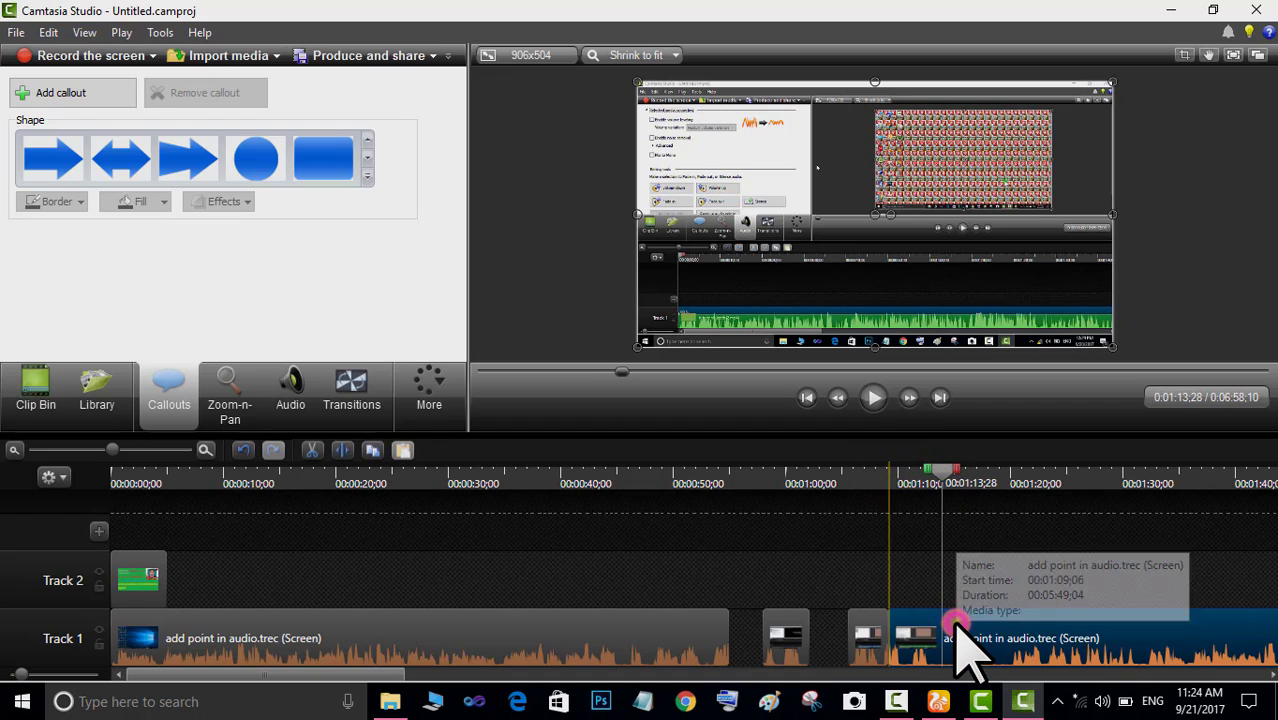
right_click(955, 628)
key("s")
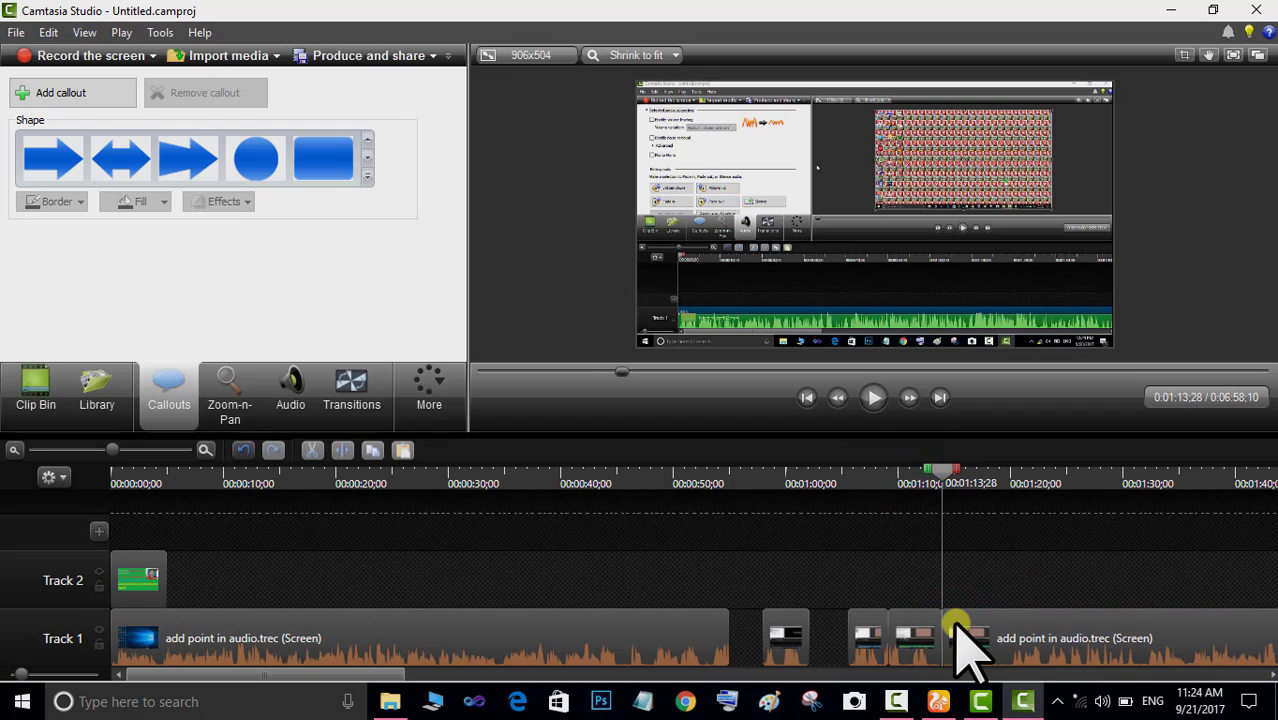
left_click_drag(957, 625, 980, 625)
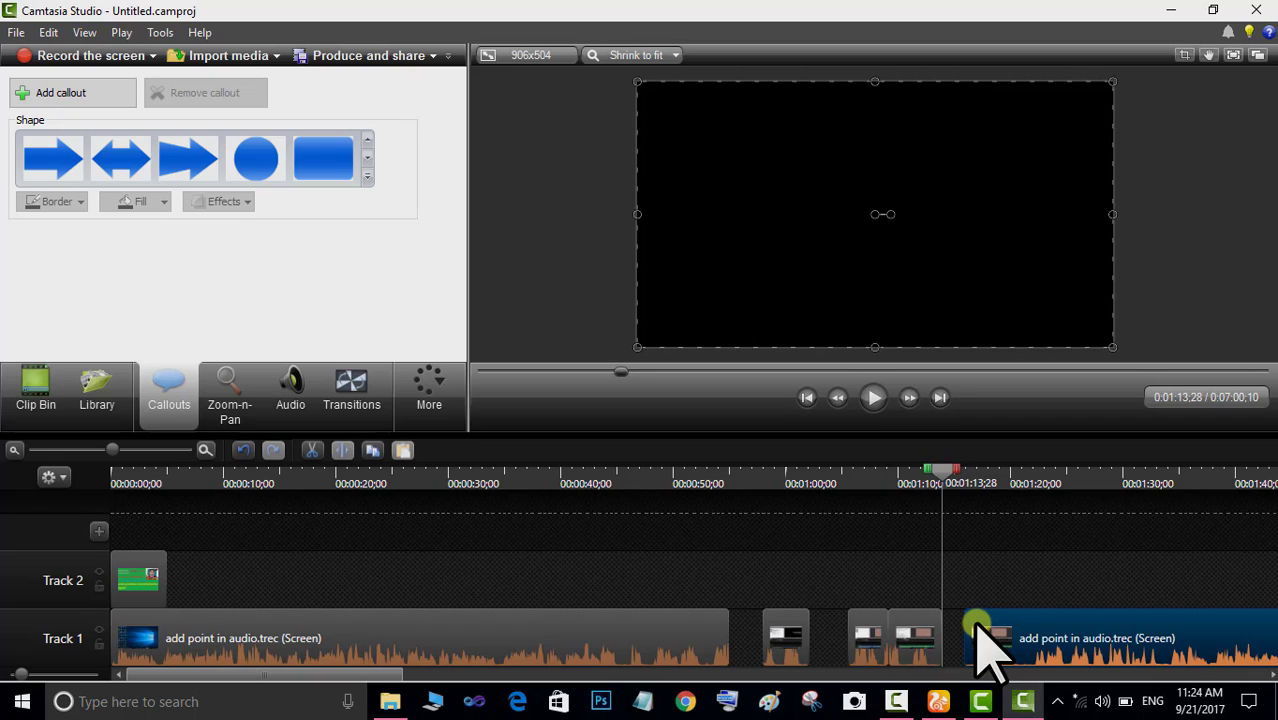
left_click(985, 640)
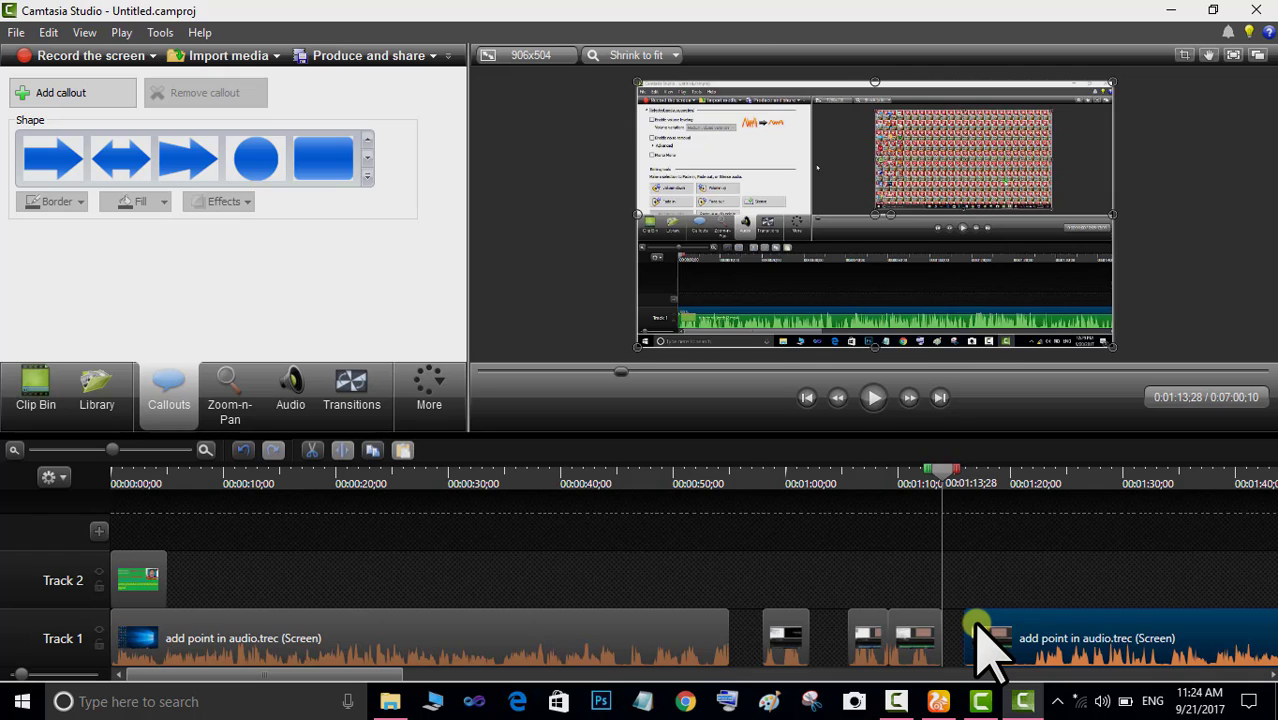
- Undo all the splits and clip moves so the Track 1 recording is a single clip again
key("ctrl+z")
key("ctrl+z")
key("ctrl+z")
key("ctrl+z")
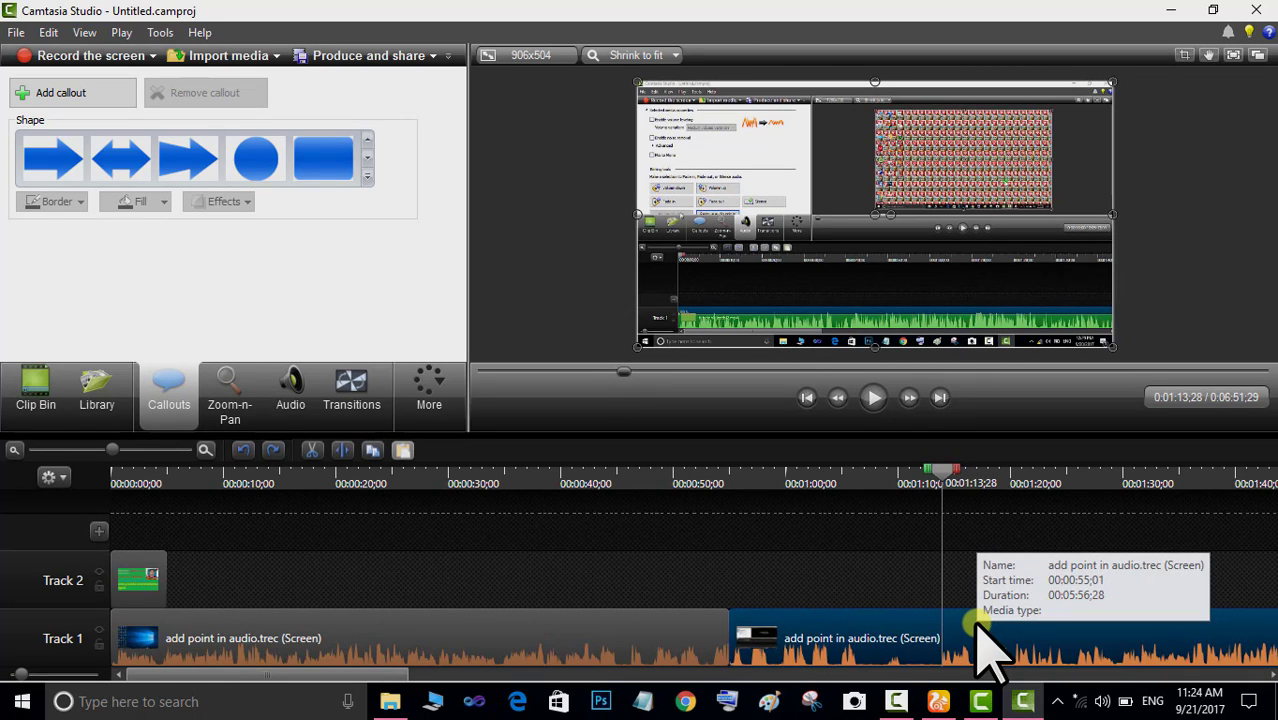
key("ctrl+z")
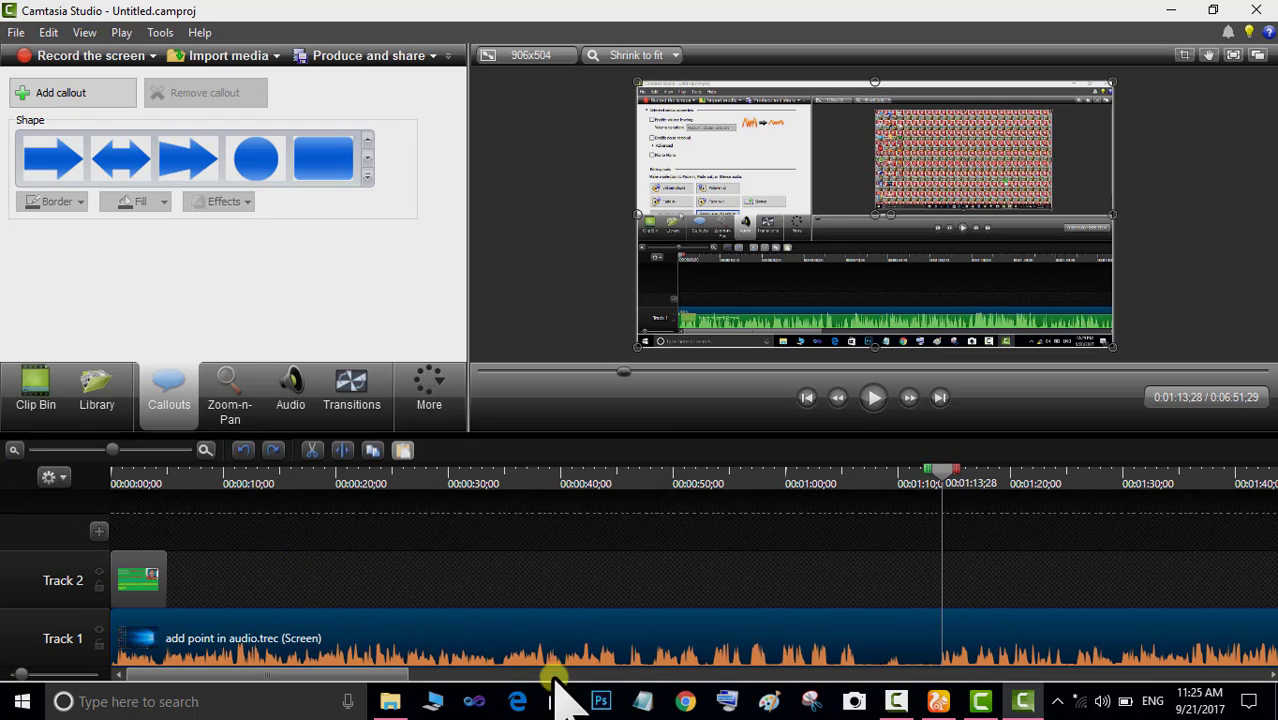
- Move the recording from Track 1 to Track 2 directly after the banner image, and return the playhead to the start
left_click(78, 447)
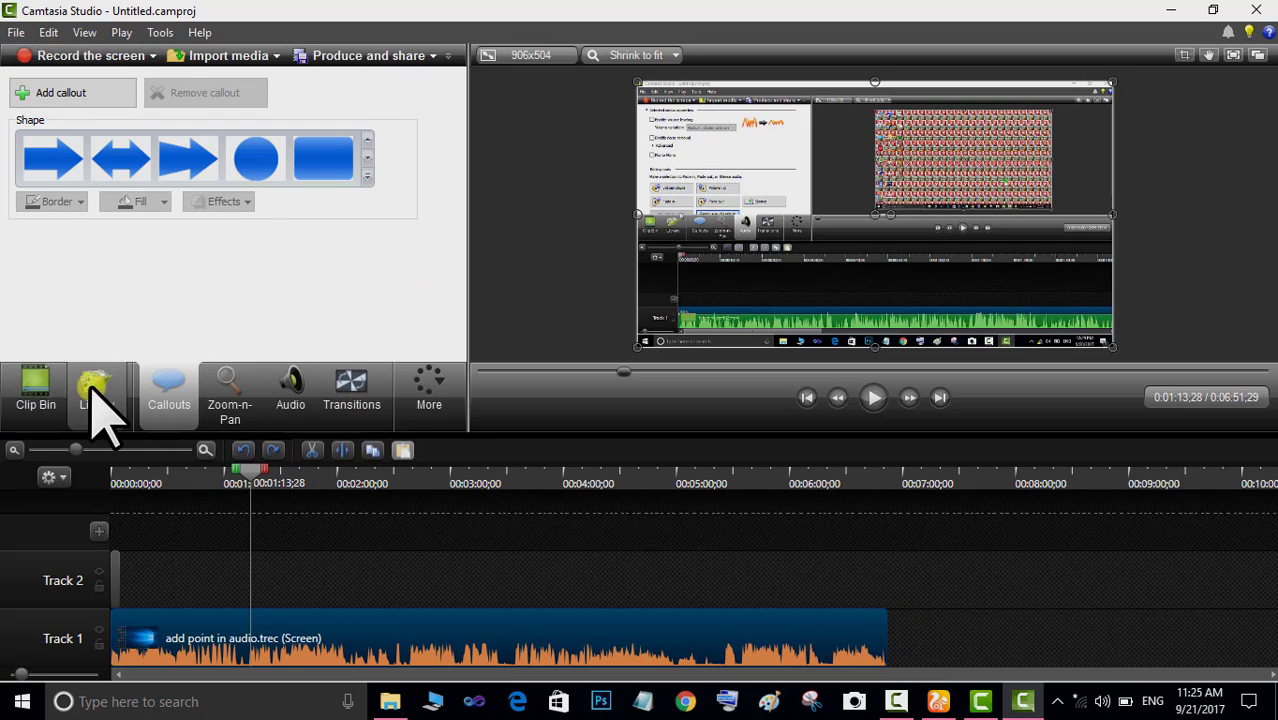
left_click(37, 390)
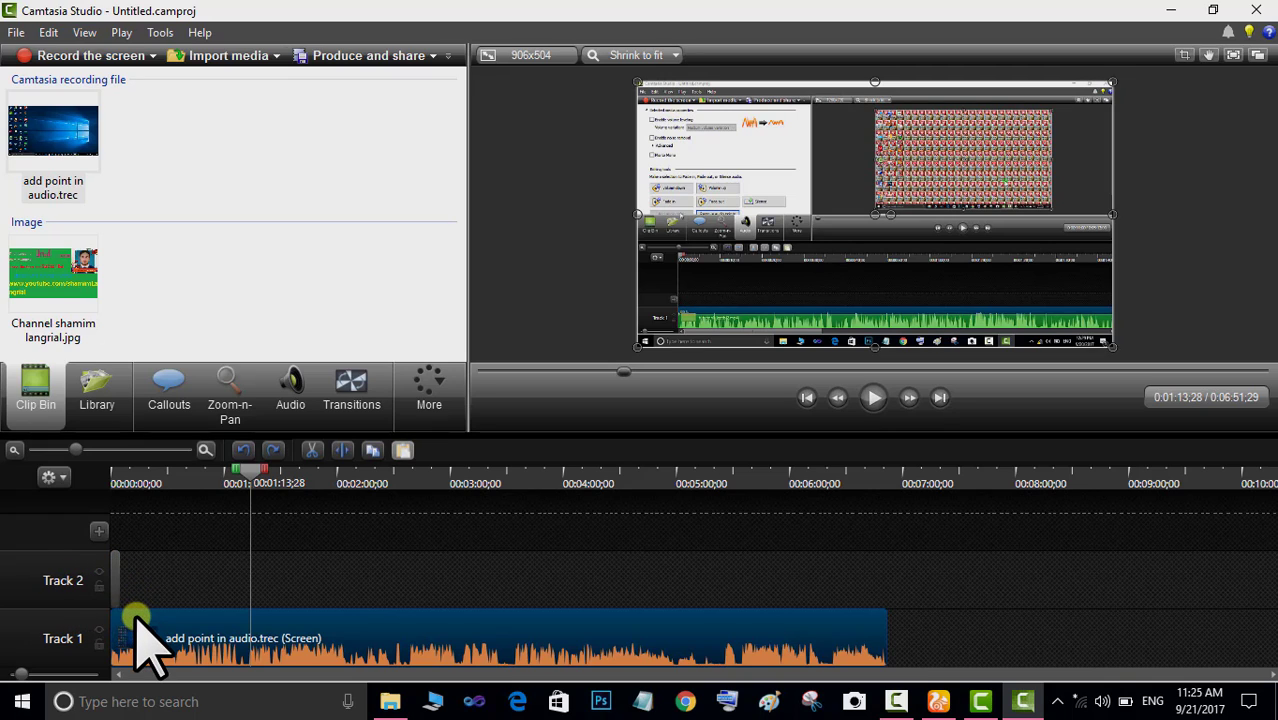
left_click_drag(140, 622, 160, 571)
left_click(239, 472)
left_click_drag(240, 478, 90, 467)
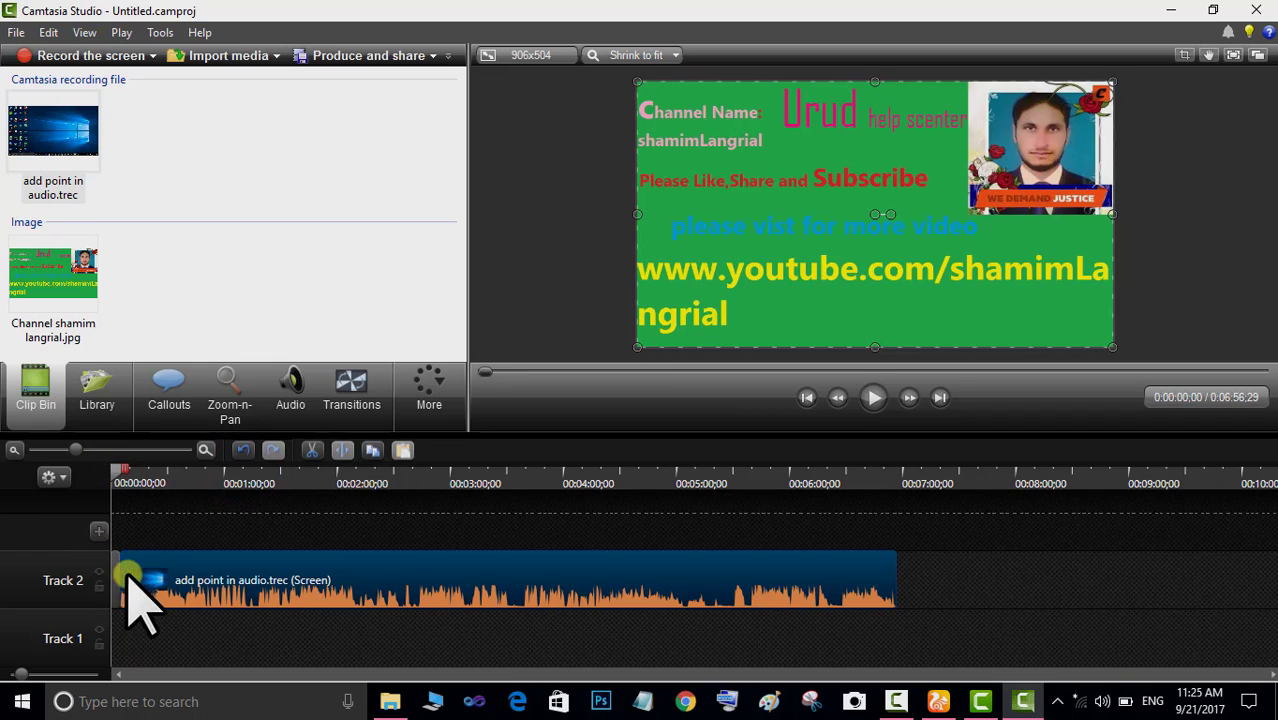